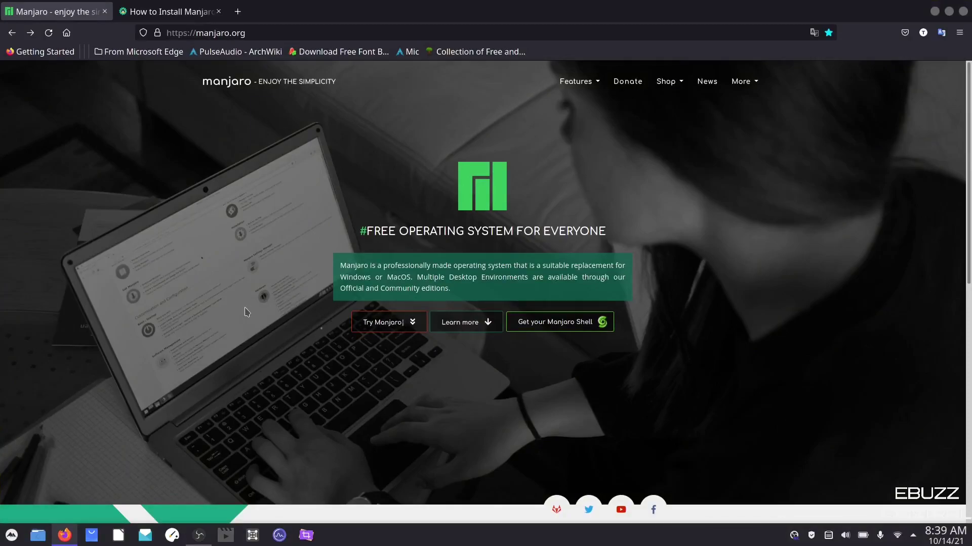
Download the Deepin community edition image from Manjaro's Editions > Community downloads.
{"action": "left_click", "coordinate": [400, 325]}
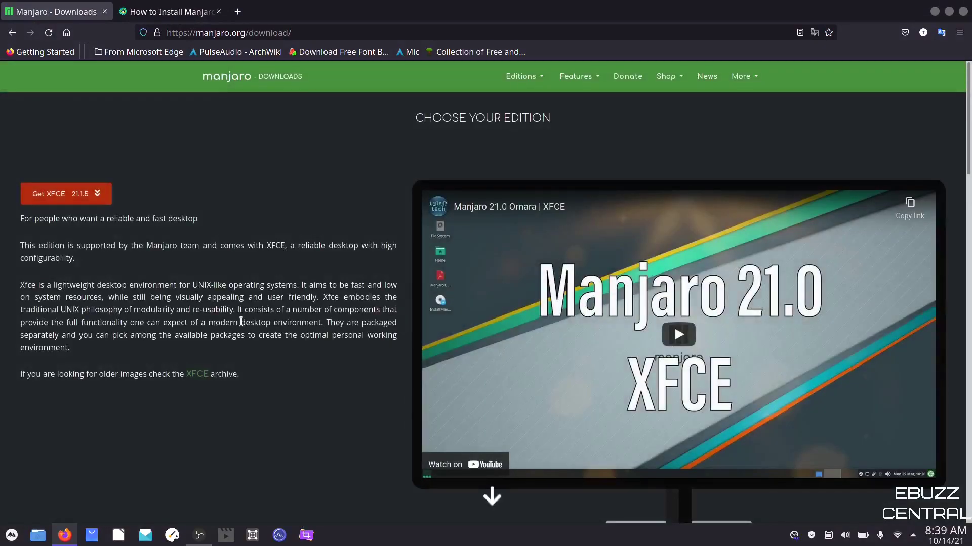
{"action": "scroll", "coordinate": [241, 322], "scroll_direction": "down", "scroll_amount": 20}
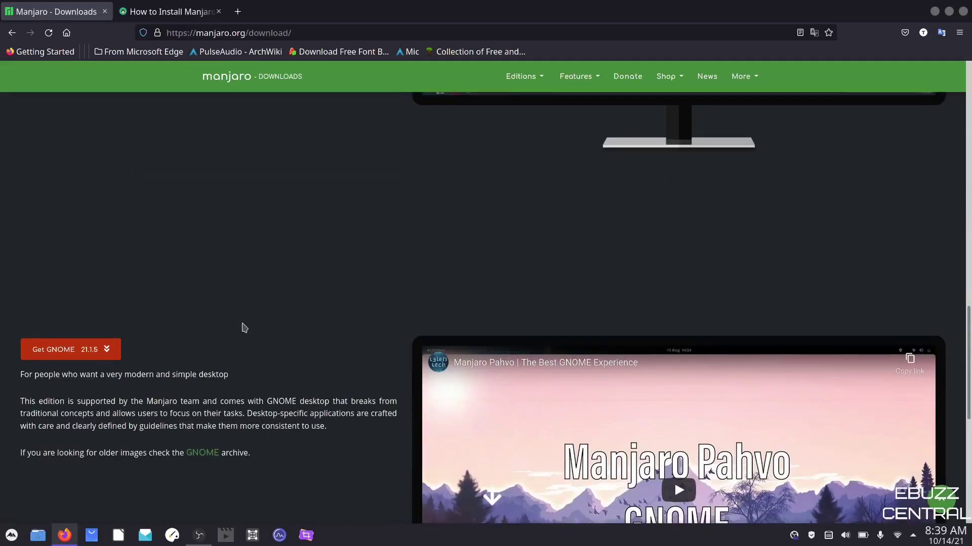
{"action": "scroll", "coordinate": [242, 326], "scroll_direction": "up", "scroll_amount": 20}
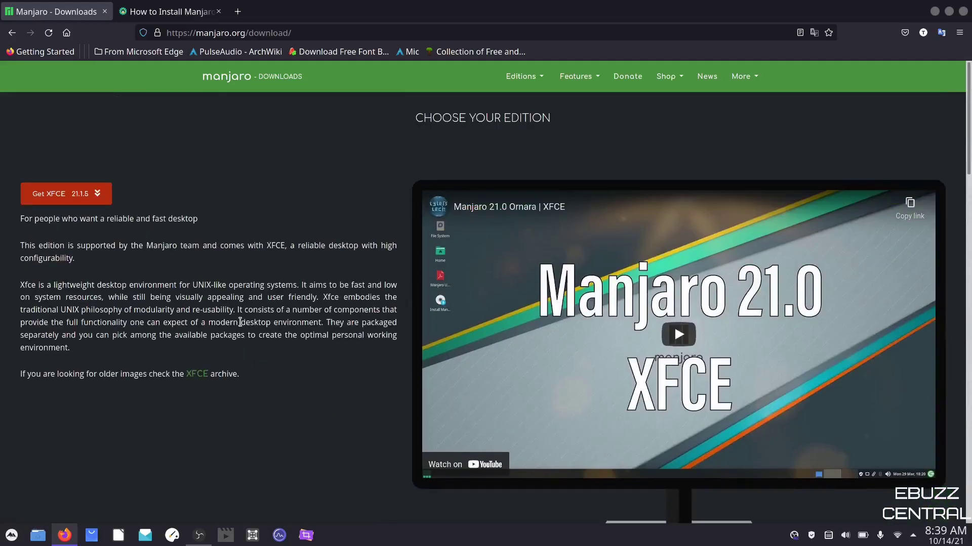
{"action": "left_click", "coordinate": [525, 81]}
{"action": "mouse_move", "coordinate": [522, 121]}
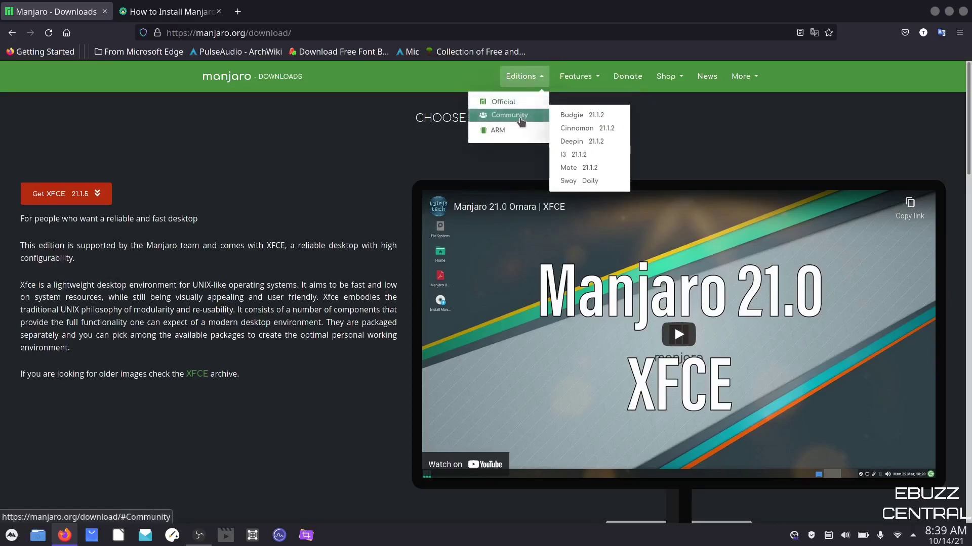
{"action": "left_click", "coordinate": [573, 144]}
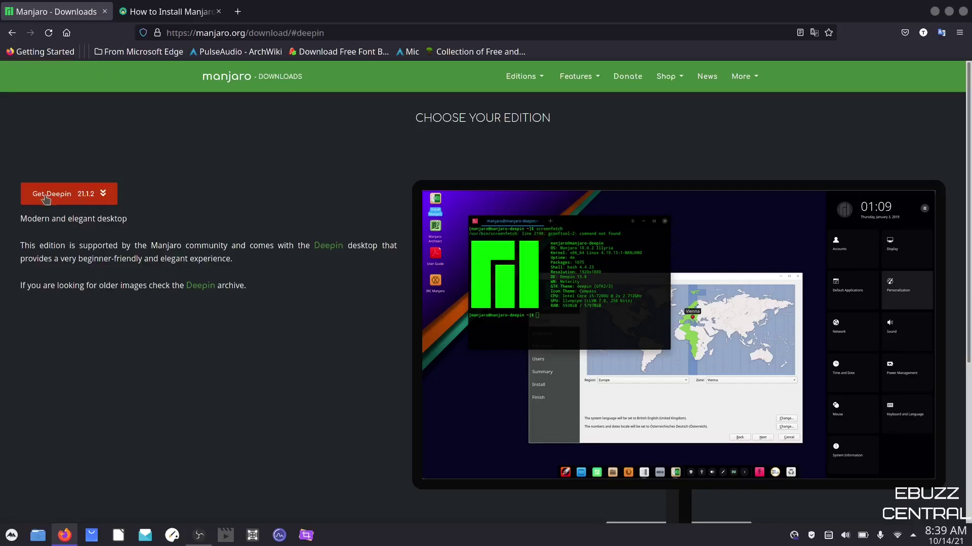
{"action": "left_click", "coordinate": [92, 201]}
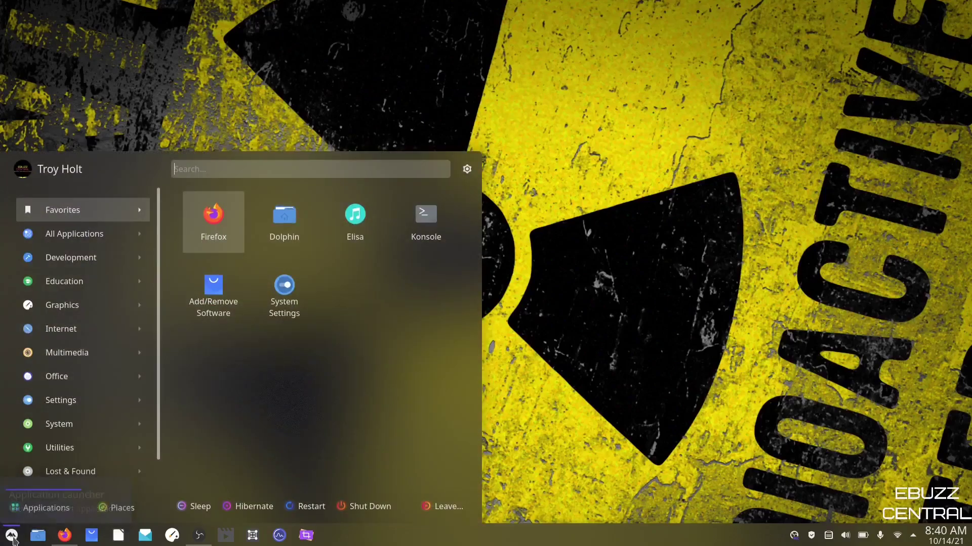
Launch Add/Remove Software (Pamac) from the application launcher.
{"action": "left_click", "coordinate": [215, 285]}
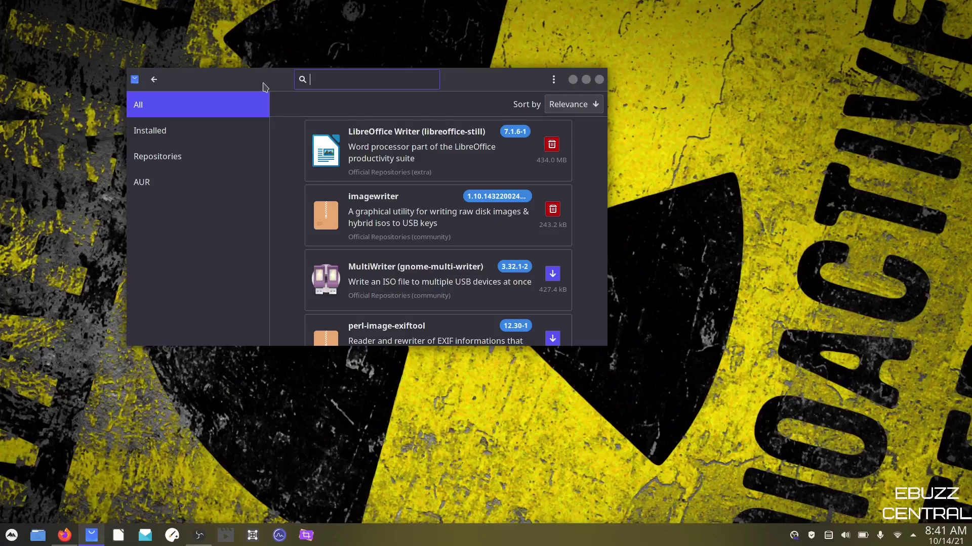
Search 'balena etch', review Etcher's download options on balena.io, then close that tab.
{"action": "left_click", "coordinate": [599, 80]}
{"action": "left_click", "coordinate": [64, 536]}
{"action": "left_click", "coordinate": [270, 32]}
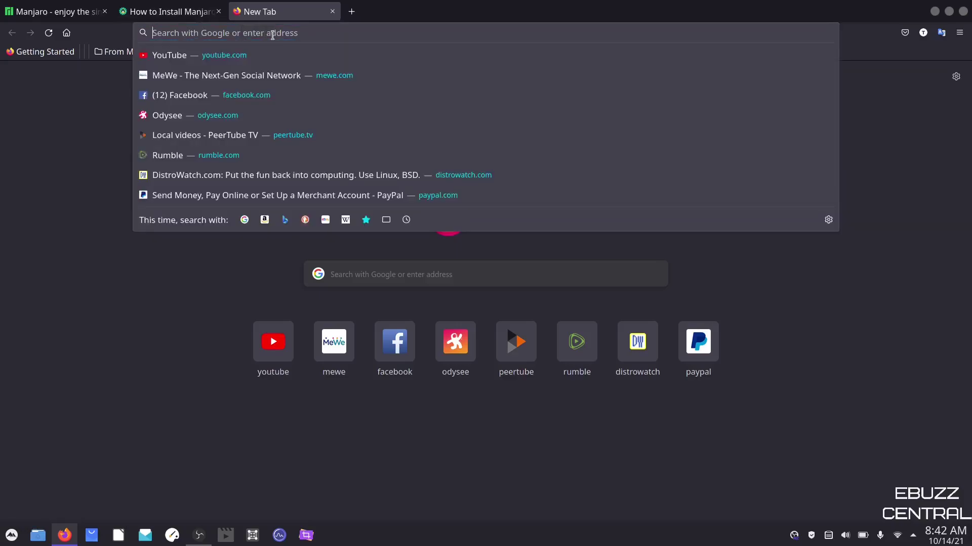
{"action": "type", "text": "balena etch"}
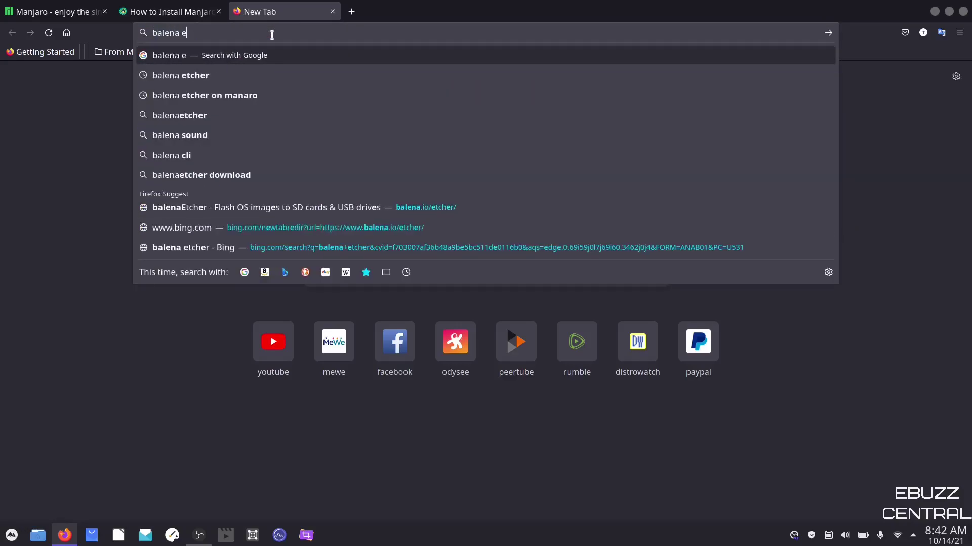
{"action": "left_click", "coordinate": [423, 207]}
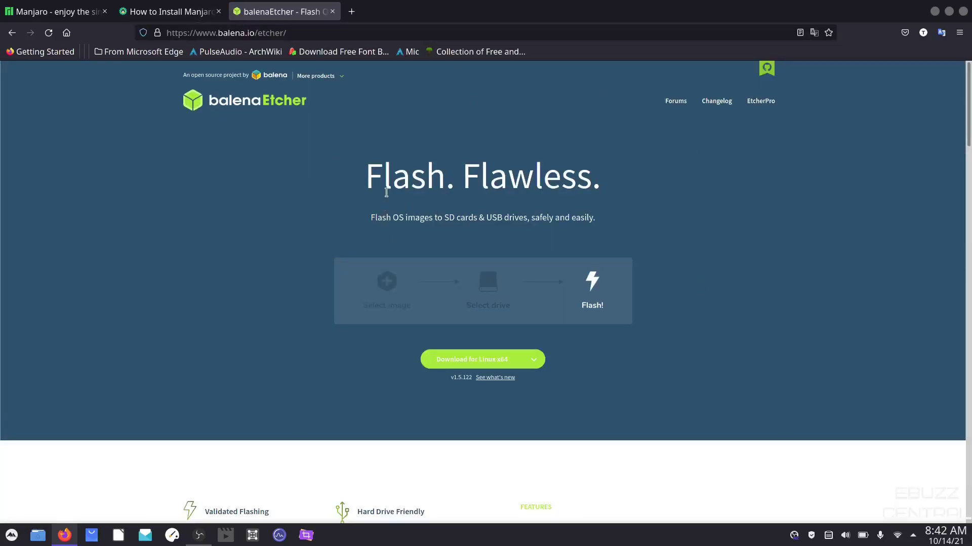
{"action": "left_click", "coordinate": [535, 369]}
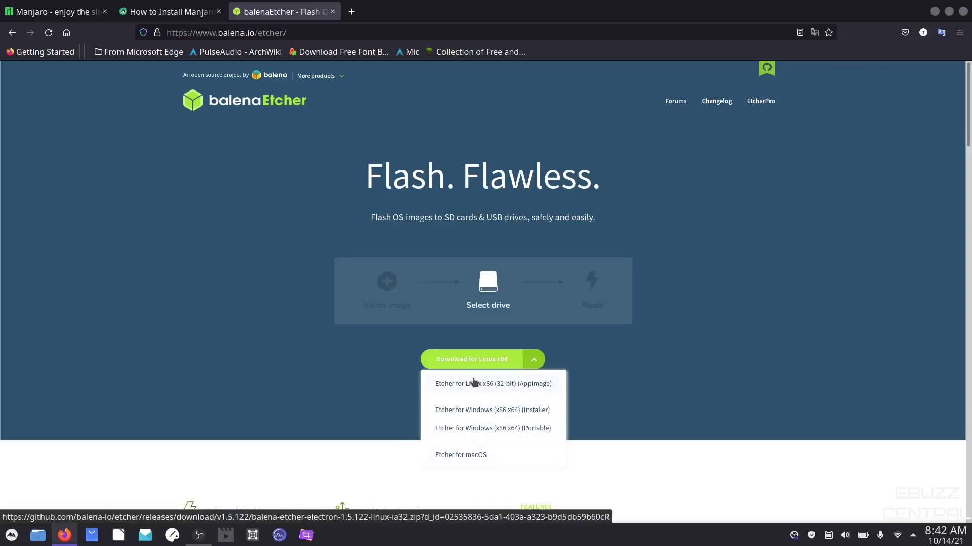
{"action": "left_click", "coordinate": [332, 12]}
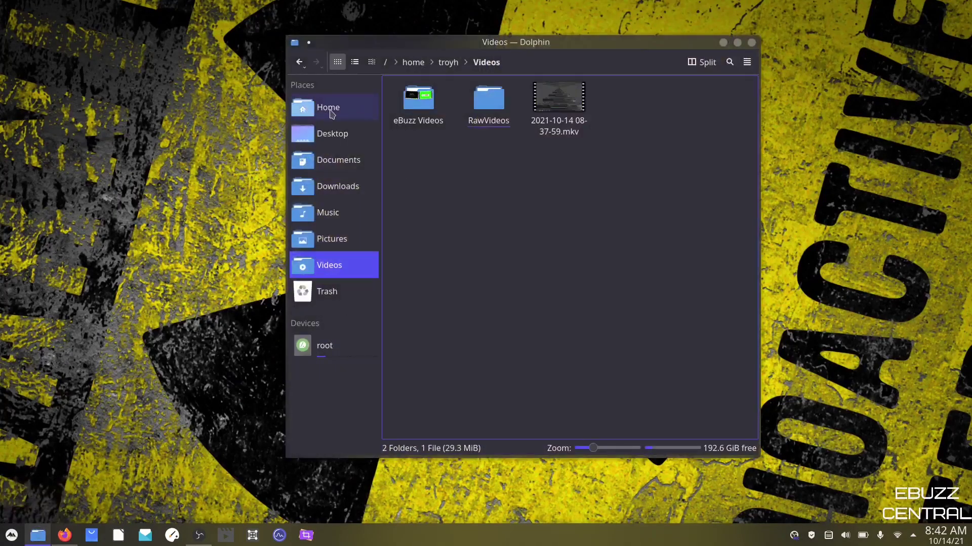
Browse Home, Desktop, Documents and Downloads in Dolphin to locate the manjaro-deepin ISO.
{"action": "left_click", "coordinate": [330, 109]}
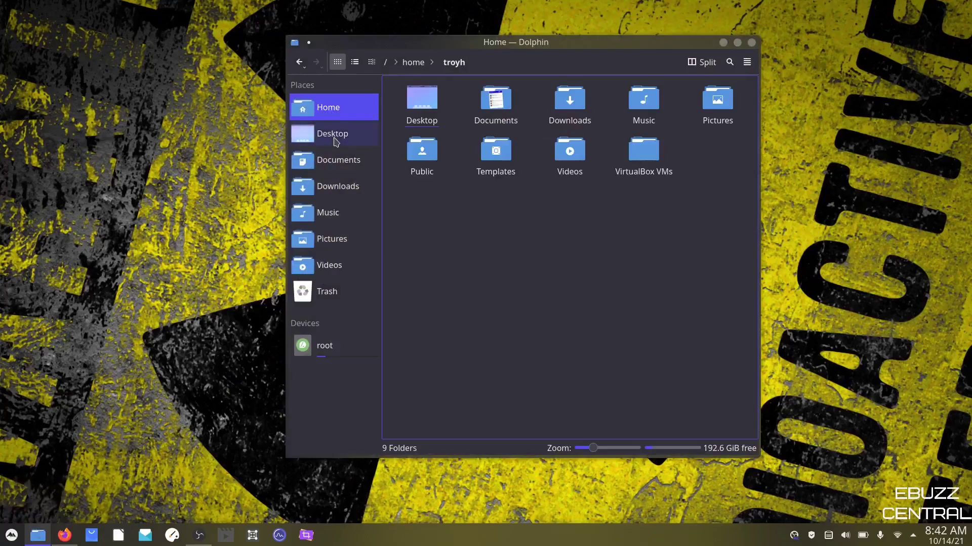
{"action": "left_click", "coordinate": [333, 134]}
{"action": "left_click", "coordinate": [334, 160]}
{"action": "left_click", "coordinate": [332, 188]}
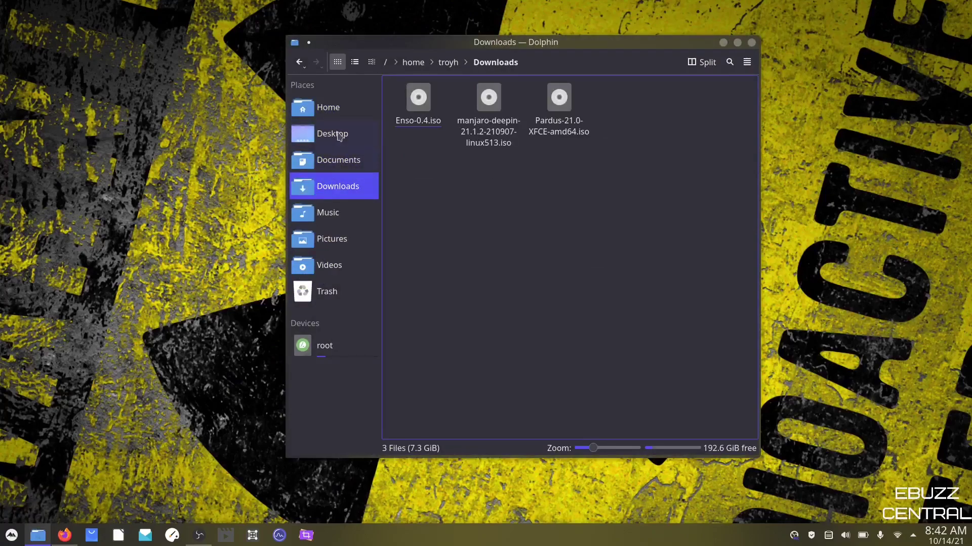
{"action": "left_click", "coordinate": [337, 135]}
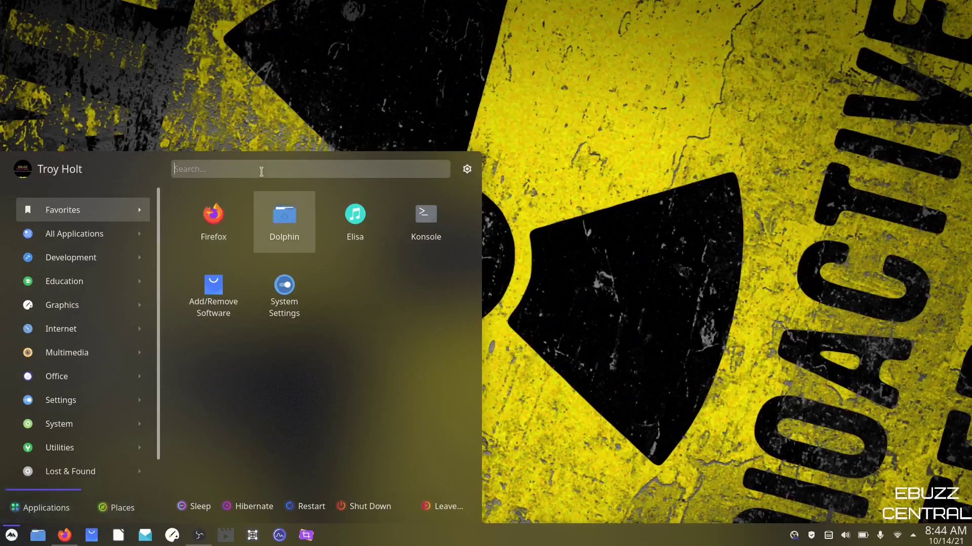
Launch SUSE Studio Imagewriter via a launcher search for 'image' and dismiss the drive notice.
{"action": "type", "text": "image"}
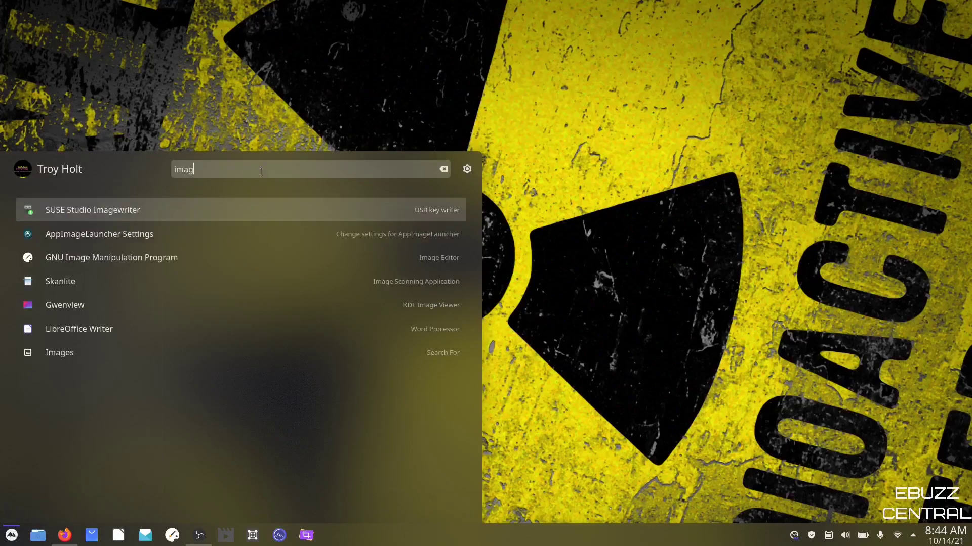
{"action": "left_click", "coordinate": [126, 218]}
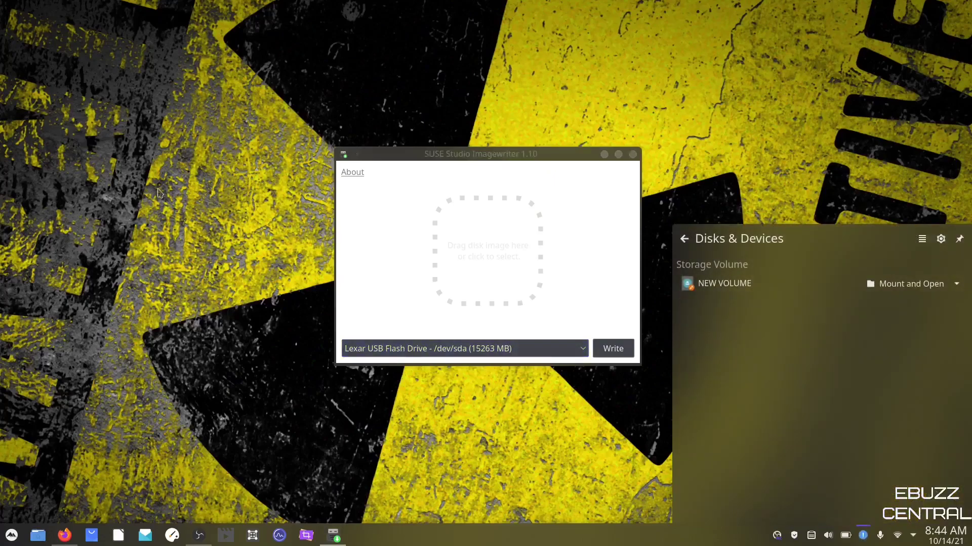
{"action": "left_click", "coordinate": [752, 121]}
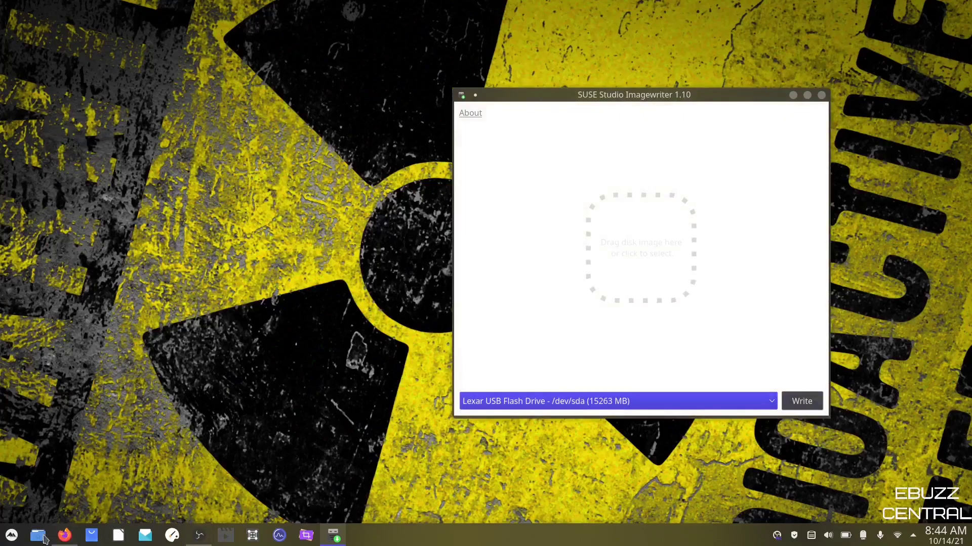
Drag the manjaro-deepin ISO from Dolphin's Downloads folder into Imagewriter's drop area.
{"action": "left_click", "coordinate": [38, 536]}
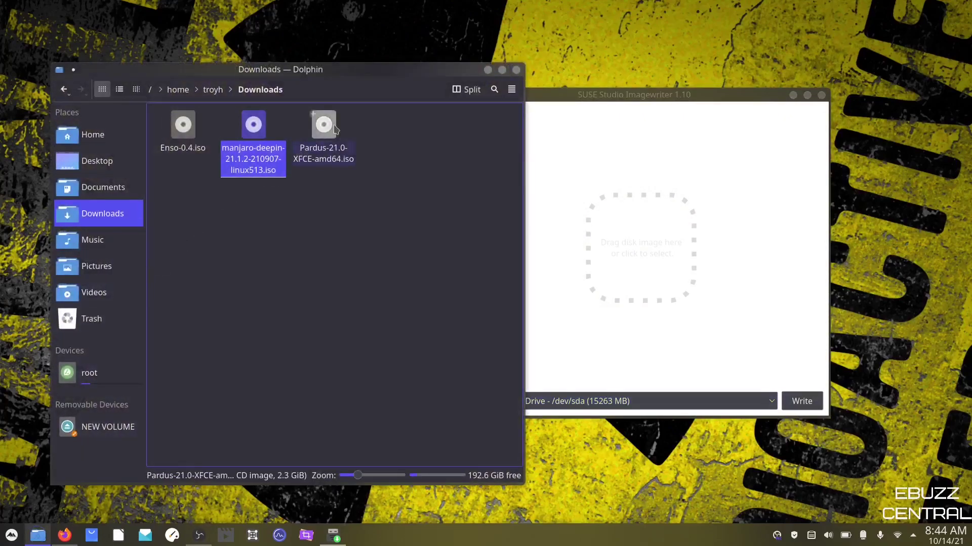
{"action": "left_click_drag", "start_coordinate": [422, 71], "coordinate": [336, 69]}
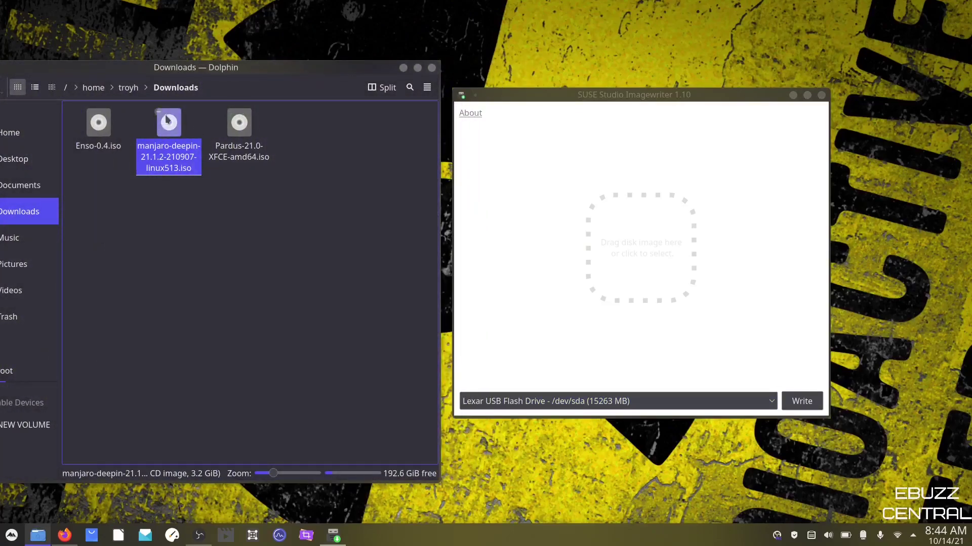
{"action": "left_click_drag", "start_coordinate": [167, 120], "coordinate": [691, 214]}
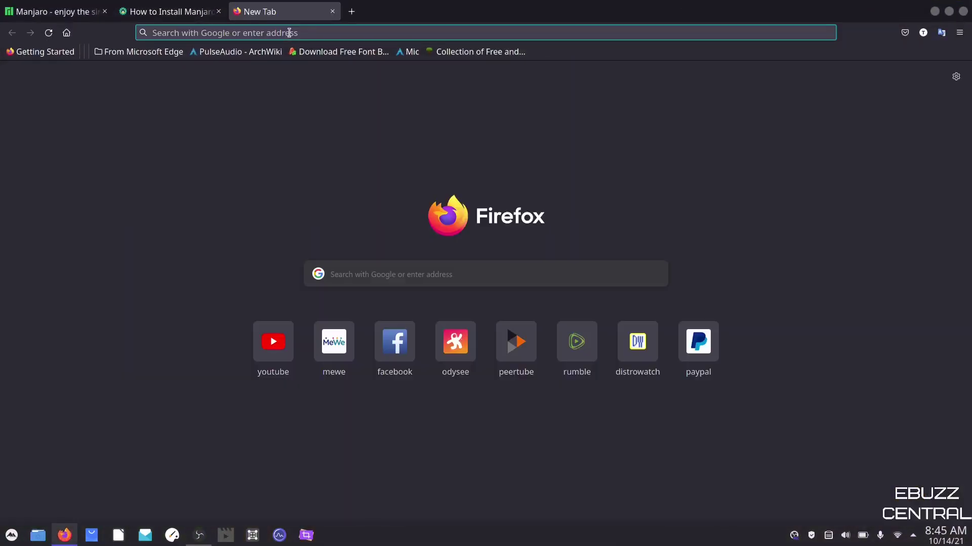
Search 'hot key boot menu acer', note the F12, F8, F10 keys, then close the tab.
{"action": "left_click", "coordinate": [289, 33]}
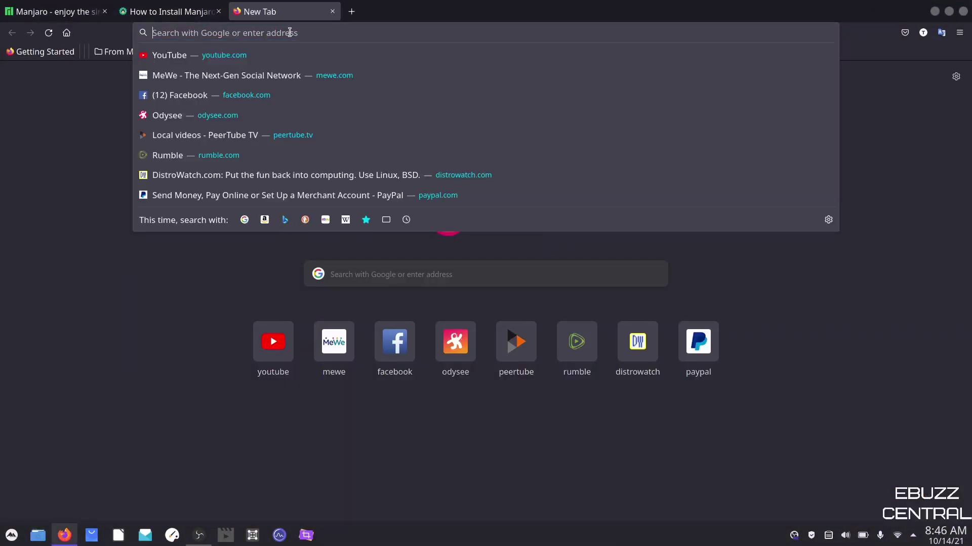
{"action": "type", "text": "hot key boot menu"}
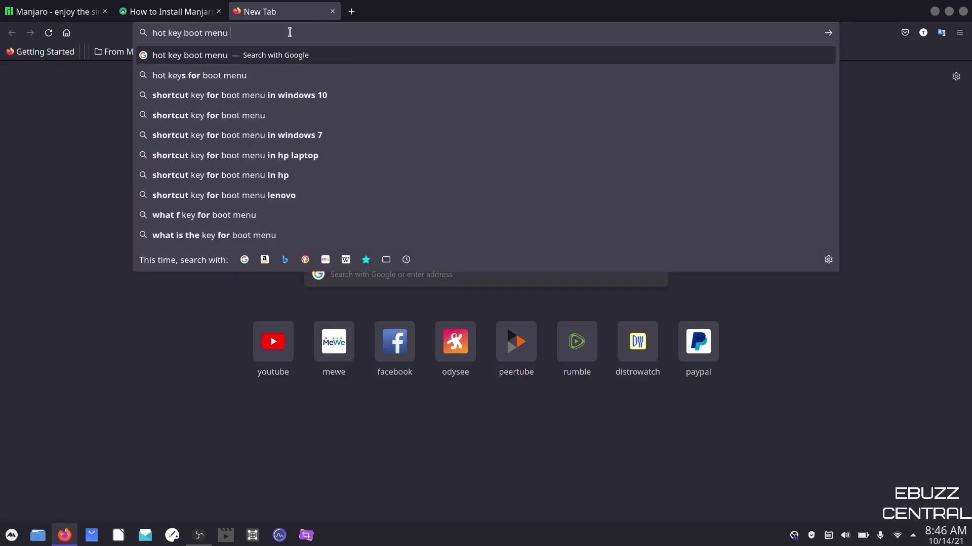
{"action": "type", "text": " acer"}
{"action": "key", "text": "Return"}
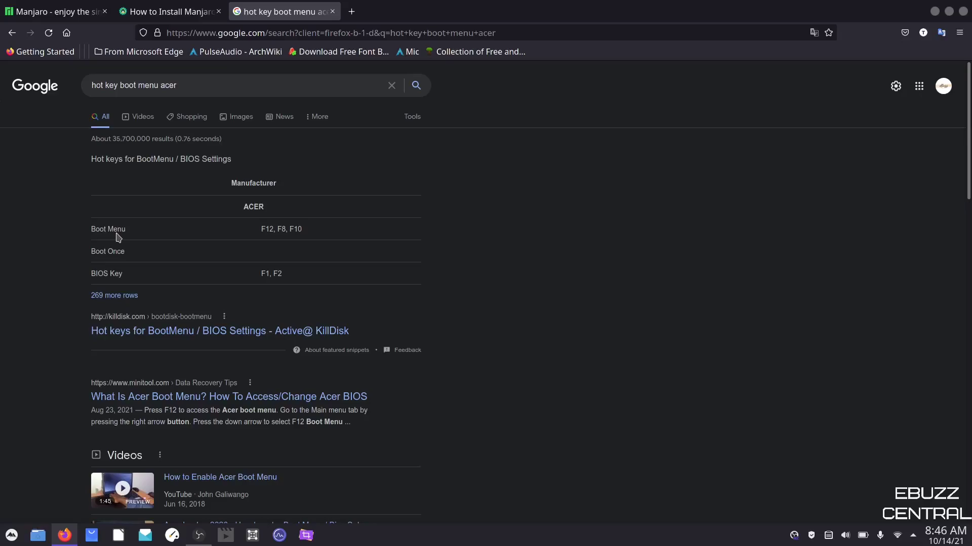
{"action": "left_click", "coordinate": [332, 11]}
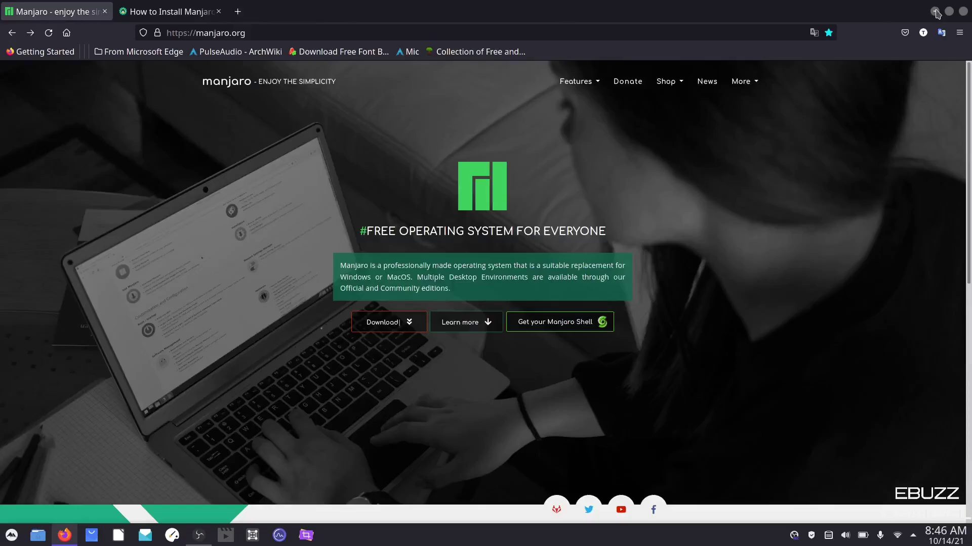
Boot the Manjaro live system with the 'Boot with open source drivers' GRUB entry.
{"action": "left_click", "coordinate": [935, 12]}
{"action": "key", "text": "Down"}
{"action": "key", "text": "Down"}
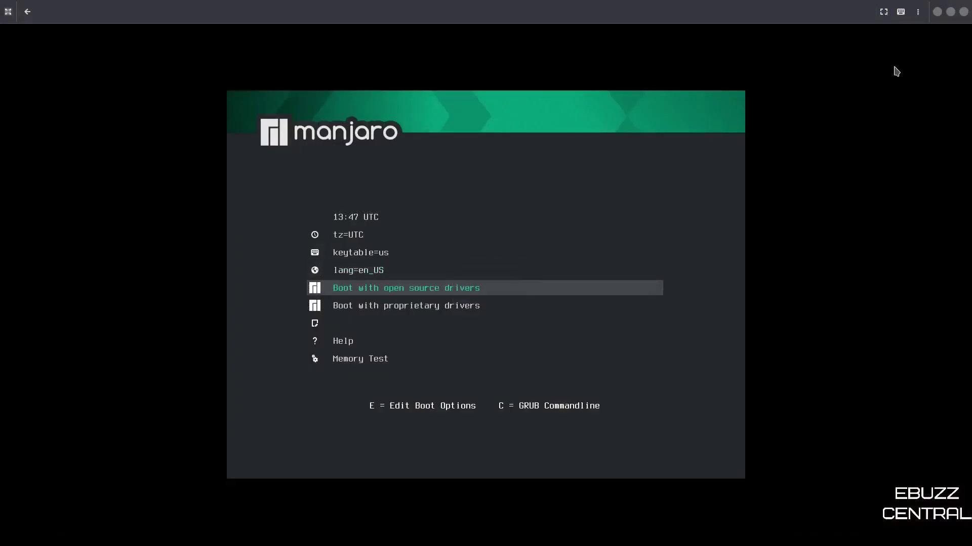
{"action": "key", "text": "Up"}
{"action": "key", "text": "Up"}
{"action": "key", "text": "Up"}
{"action": "key", "text": "Down"}
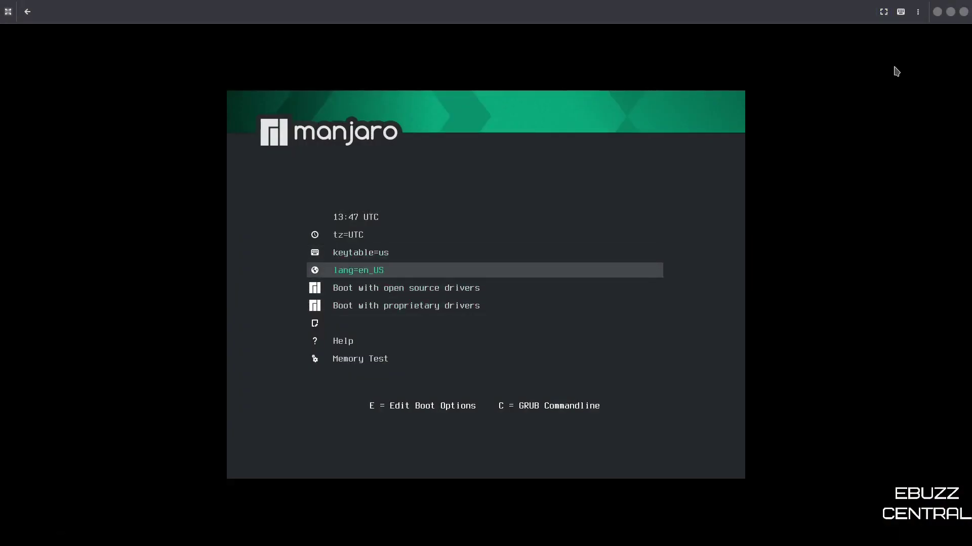
{"action": "key", "text": "Up"}
{"action": "key", "text": "Down"}
{"action": "key", "text": "Down"}
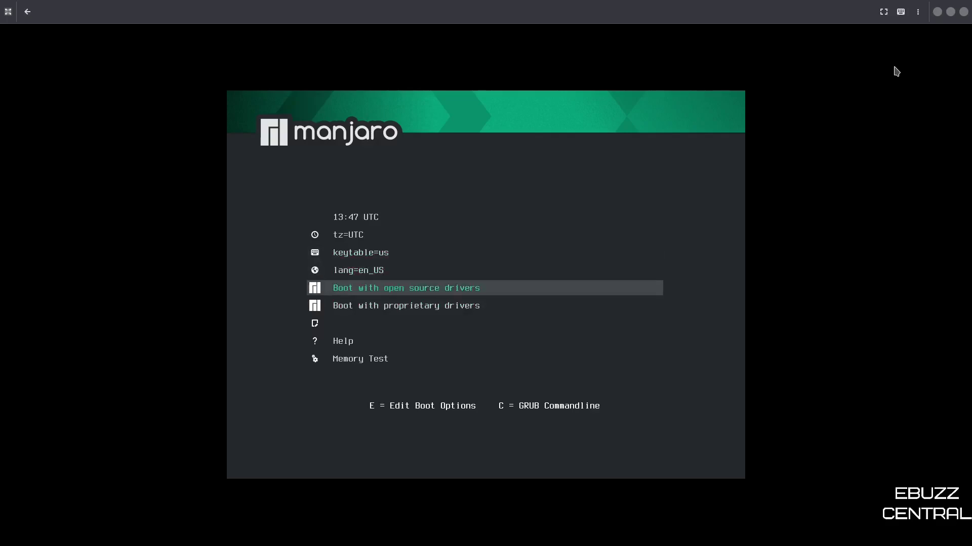
{"action": "key", "text": "Down"}
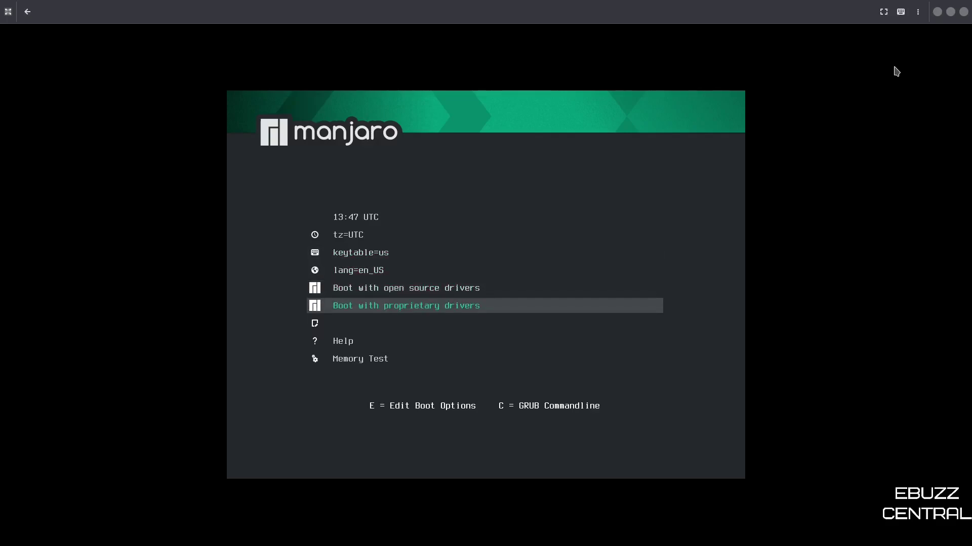
{"action": "key", "text": "Up"}
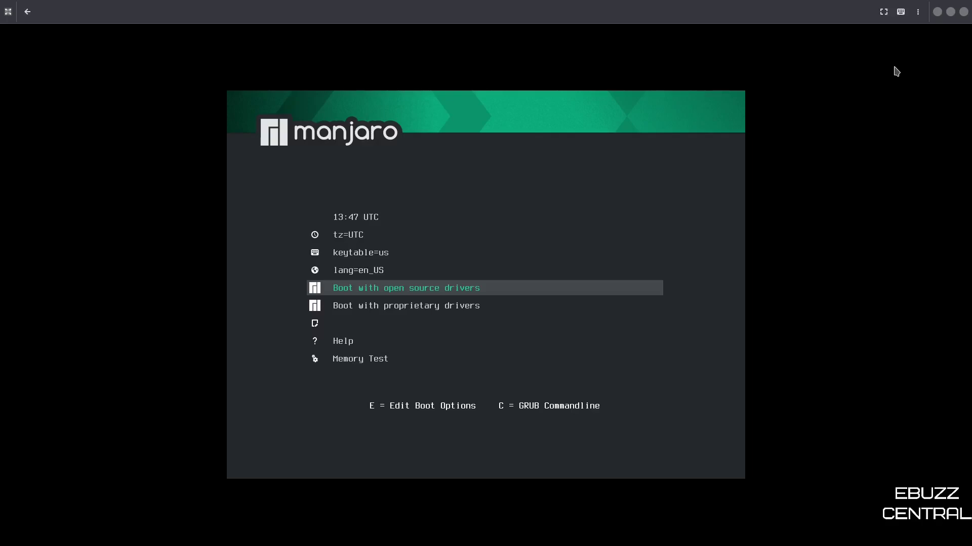
{"action": "key", "text": "Down"}
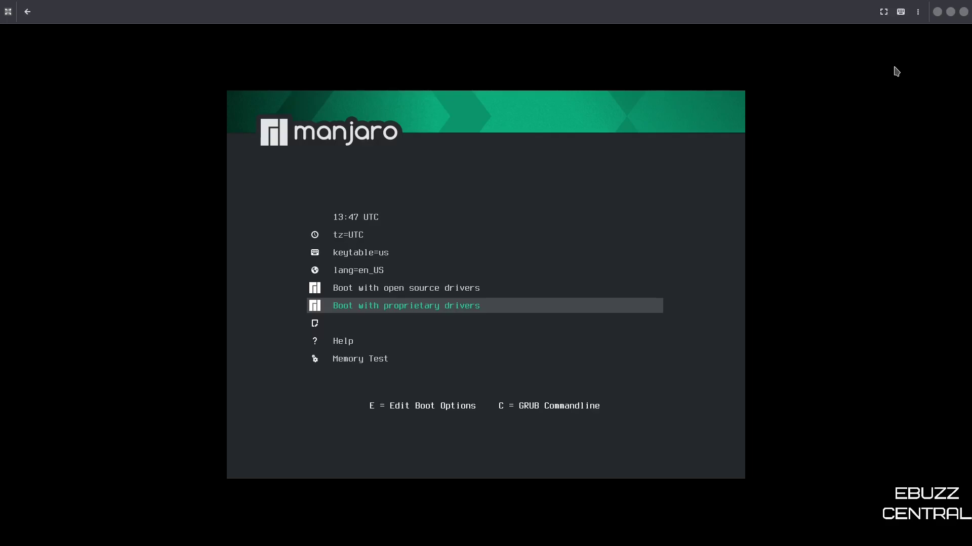
{"action": "key", "text": "Up"}
{"action": "key", "text": "Down"}
{"action": "key", "text": "Up"}
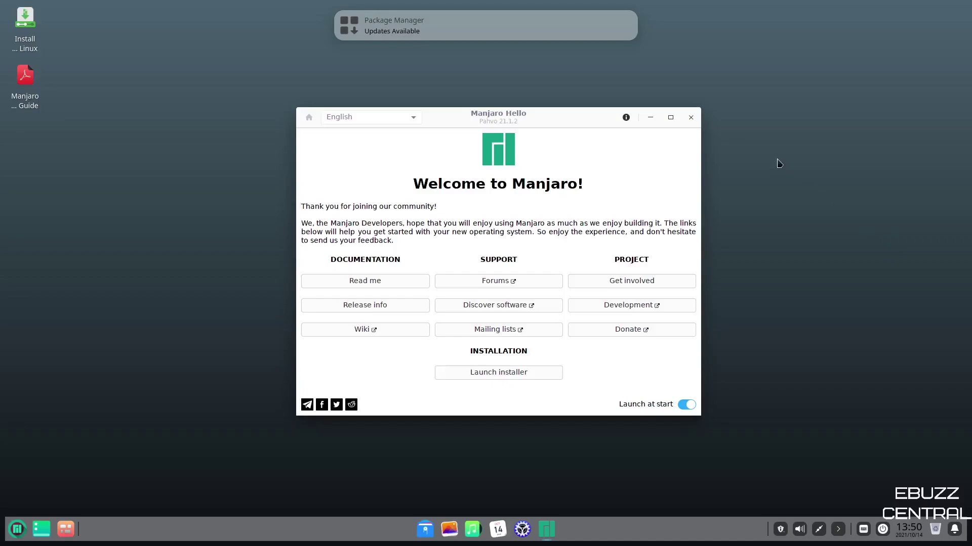
Move the Manjaro Hello welcome window aside and close it.
{"action": "left_click_drag", "start_coordinate": [577, 123], "coordinate": [551, 77]}
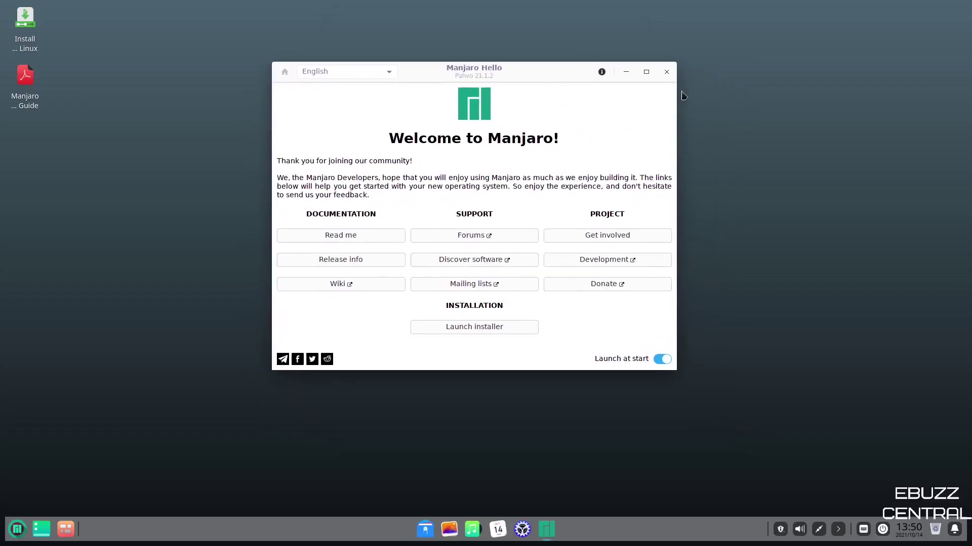
{"action": "left_click", "coordinate": [667, 75]}
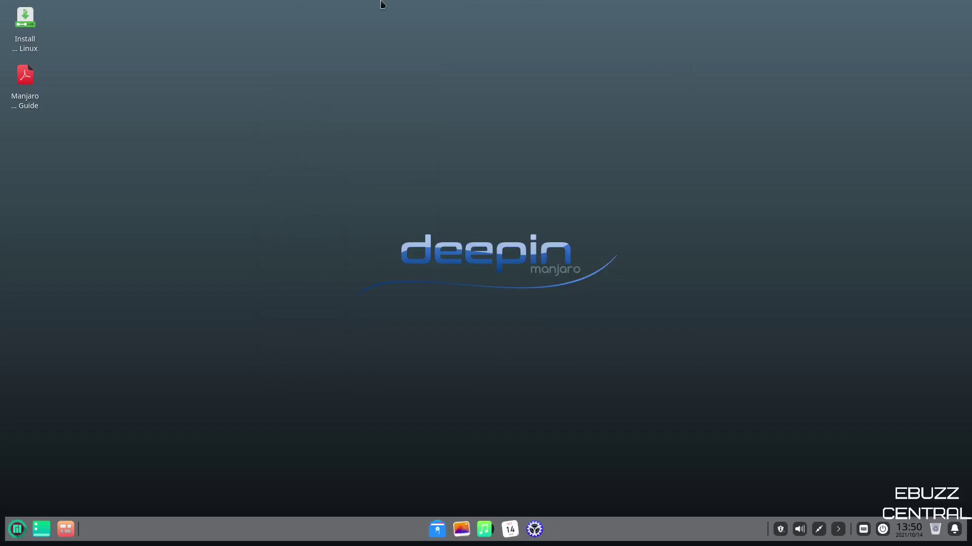
Launch Install Manjaro Linux and accept American English and the America/Chicago time zone.
{"action": "double_click", "coordinate": [28, 23]}
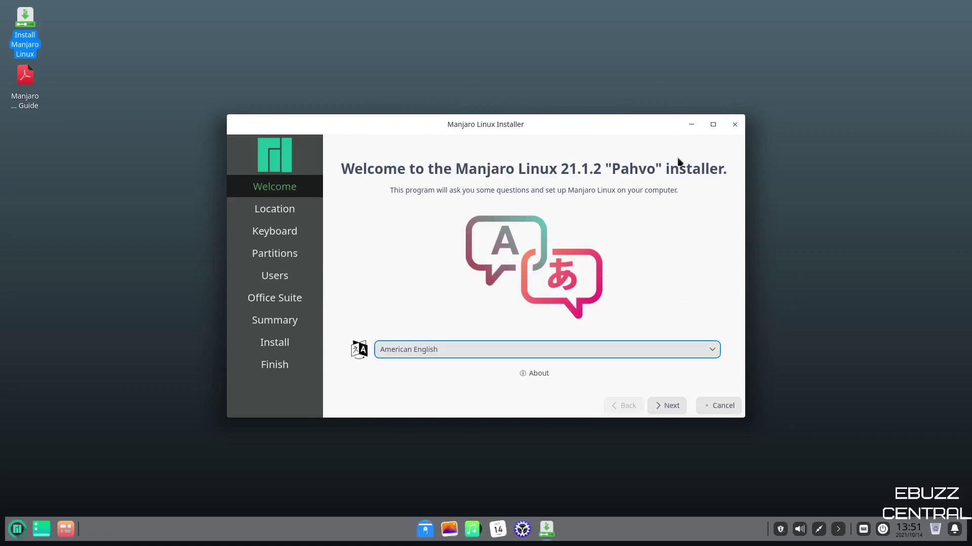
{"action": "left_click", "coordinate": [672, 407]}
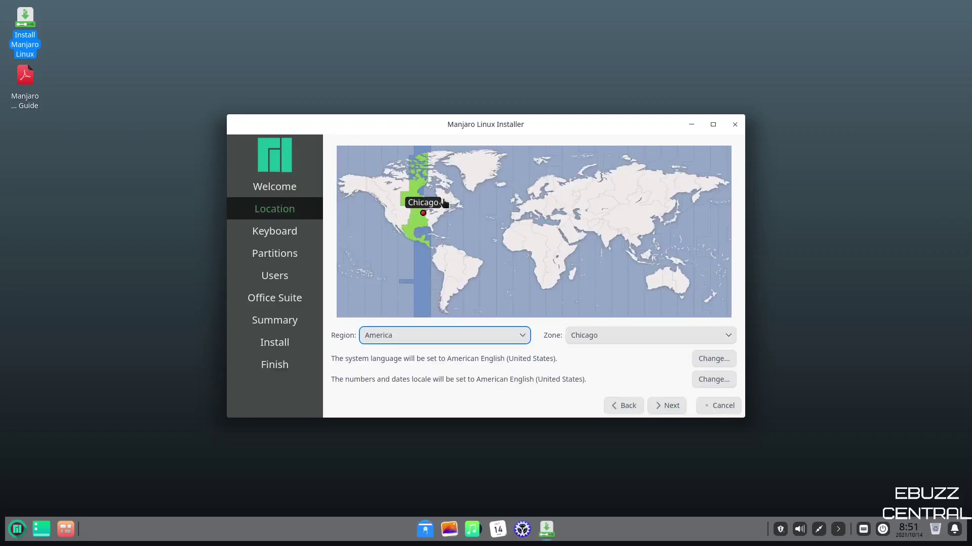
{"action": "left_click", "coordinate": [669, 406]}
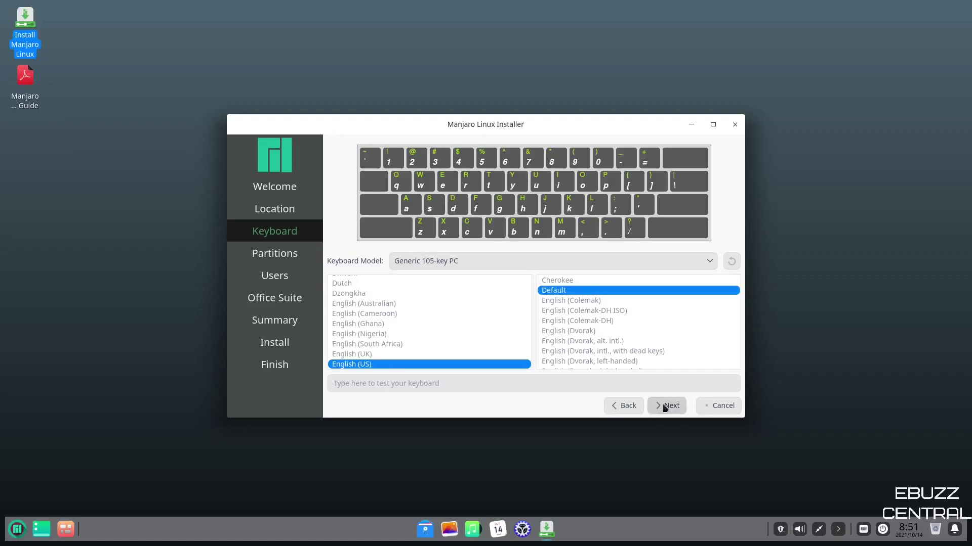
Keep the English (US) keyboard, then erase the disk with Swap (with Hibernate) and ext4.
{"action": "left_click", "coordinate": [665, 406]}
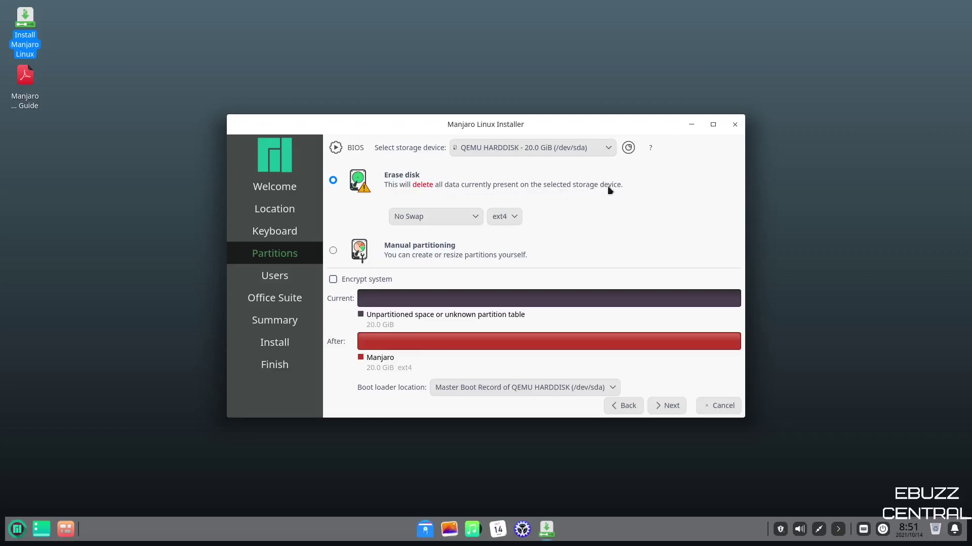
{"action": "left_click", "coordinate": [479, 220]}
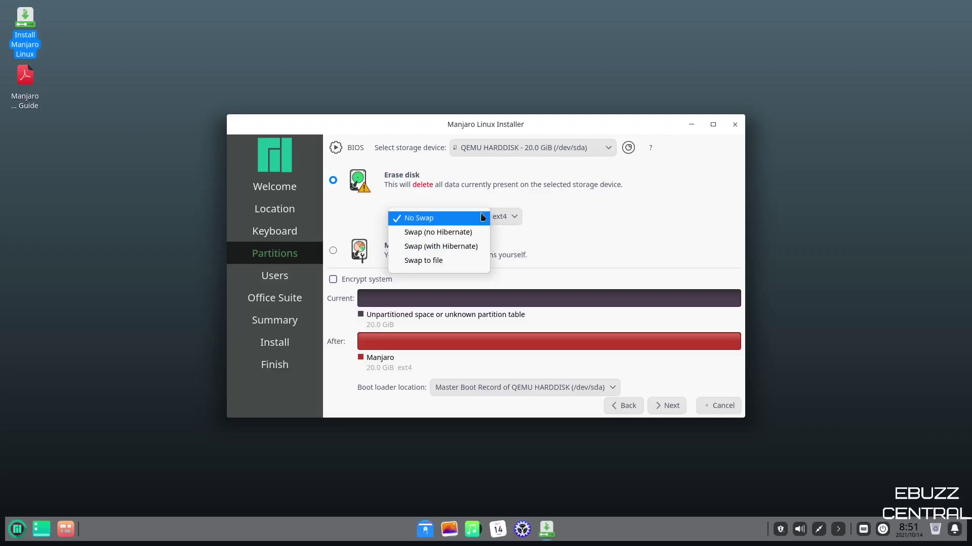
{"action": "left_click", "coordinate": [480, 218]}
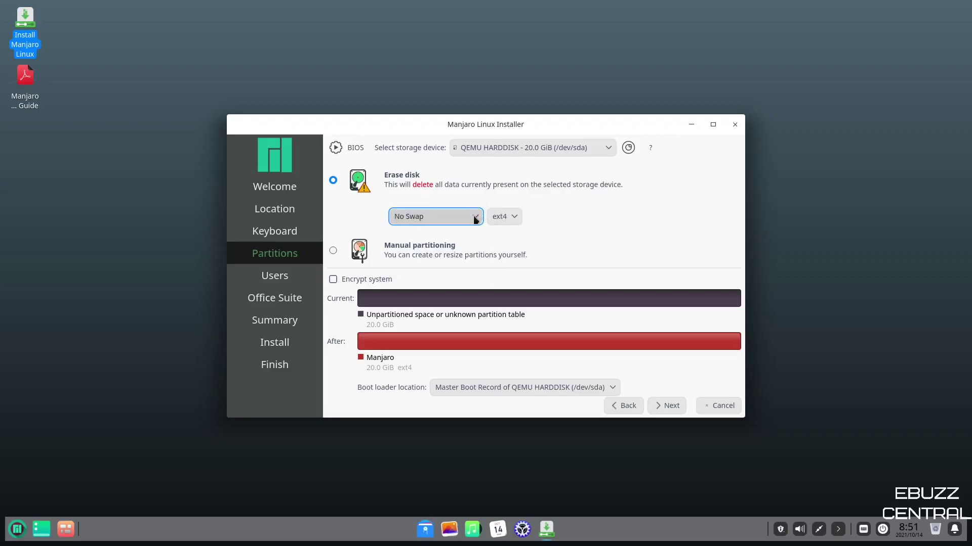
{"action": "left_click", "coordinate": [476, 220]}
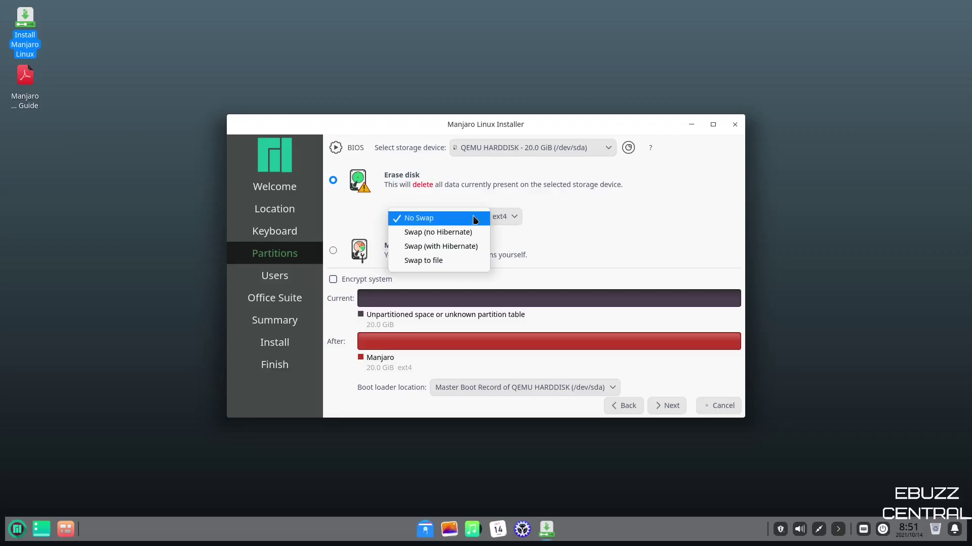
{"action": "left_click", "coordinate": [435, 250]}
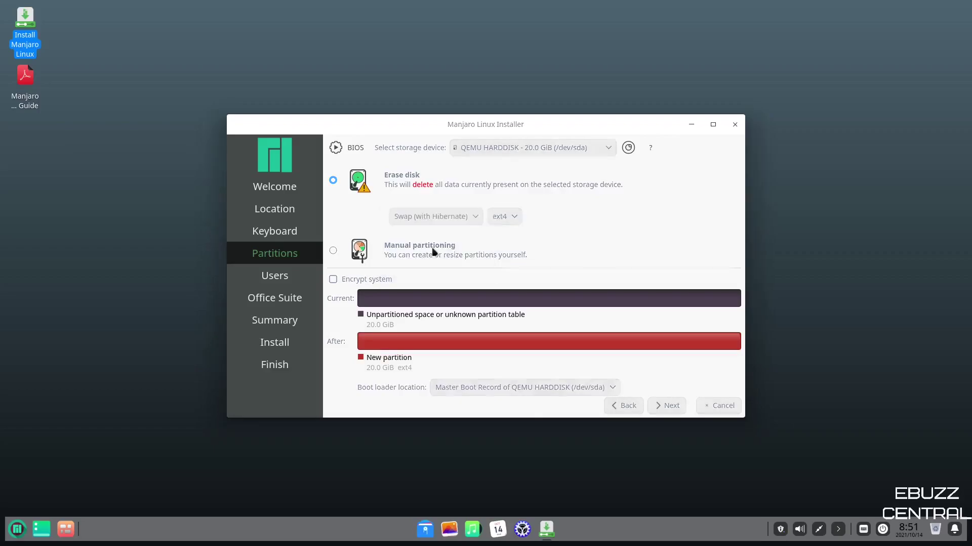
{"action": "left_click", "coordinate": [473, 217]}
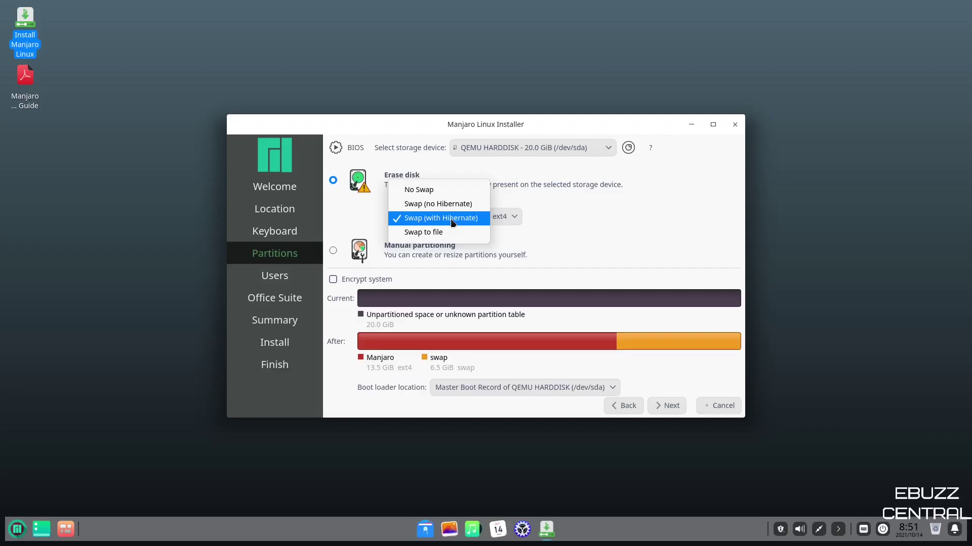
{"action": "left_click", "coordinate": [508, 220]}
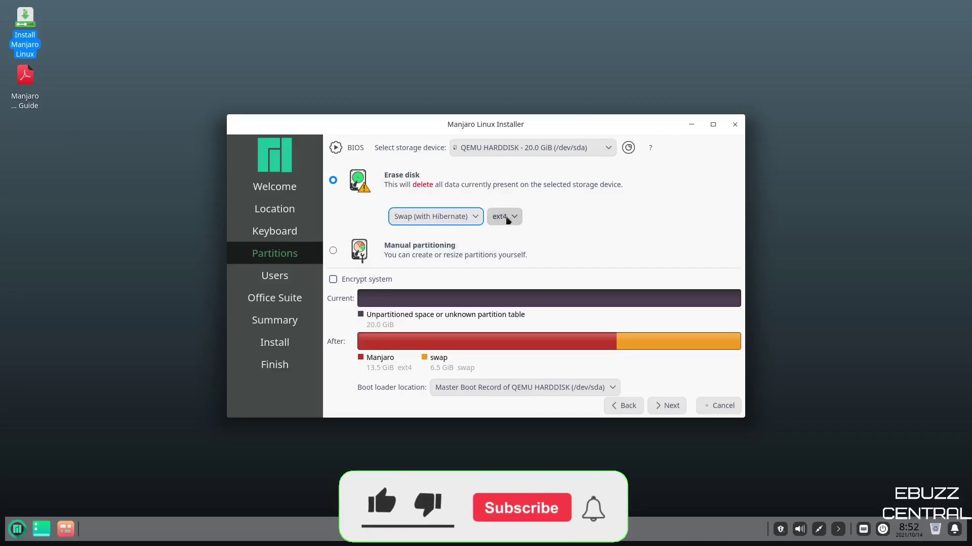
{"action": "left_click", "coordinate": [514, 221]}
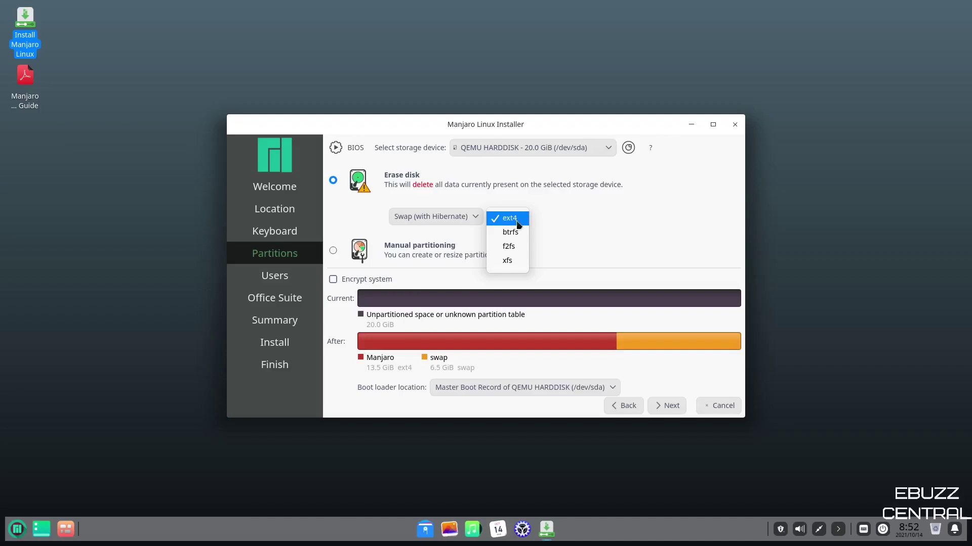
{"action": "left_click", "coordinate": [552, 228]}
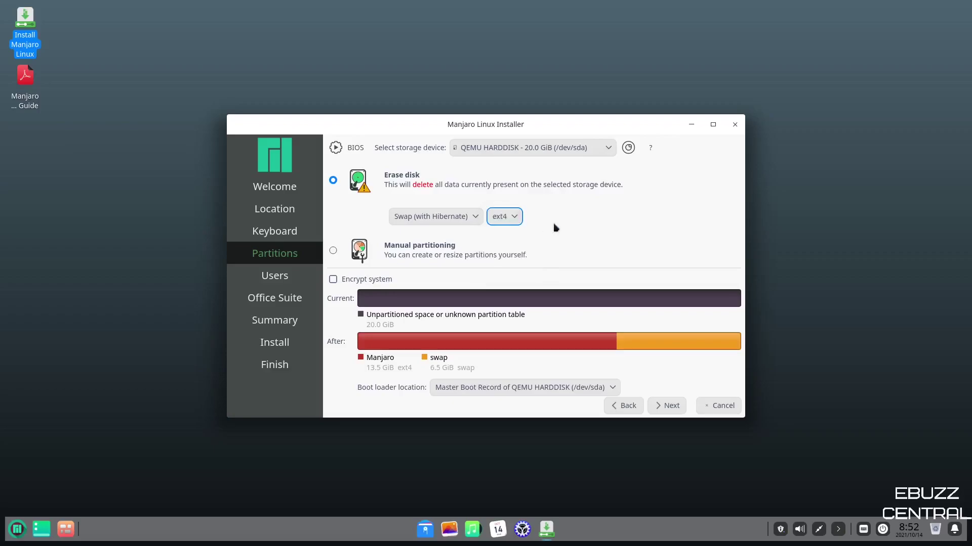
Advance to the Users step and enter the user's full name.
{"action": "left_click", "coordinate": [668, 407]}
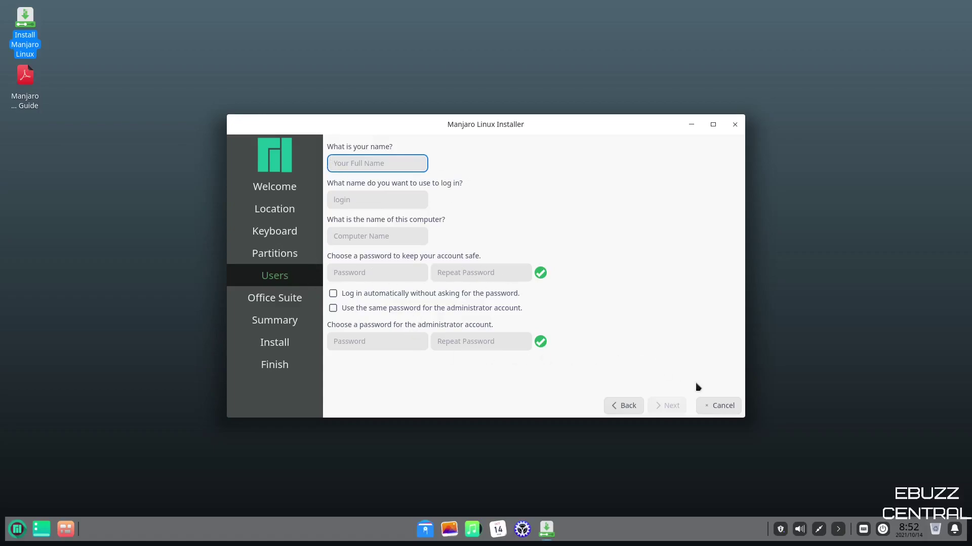
{"action": "type", "text": "Ebuzz "}
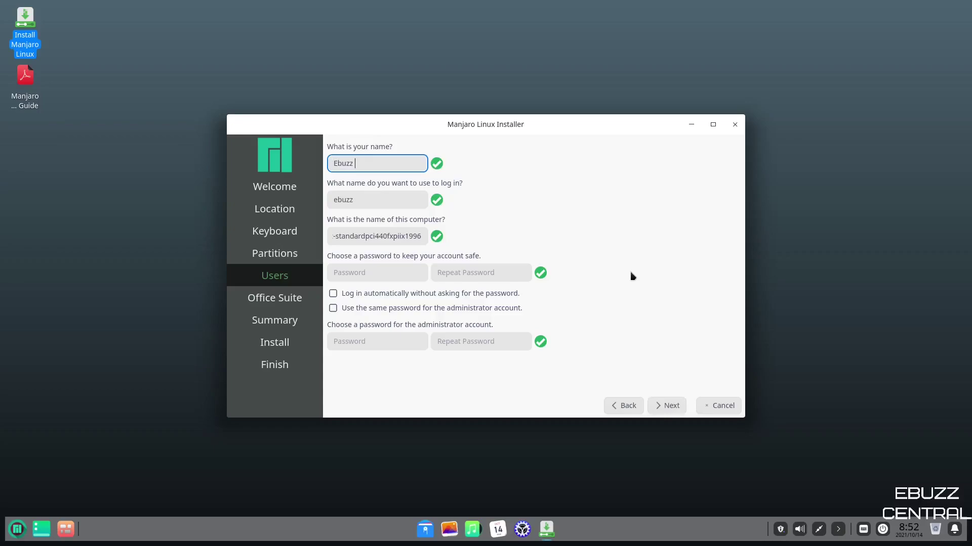
{"action": "type", "text": "Central"}
{"action": "key", "text": "Tab"}
{"action": "key", "text": "Tab"}
{"action": "key", "text": "Tab"}
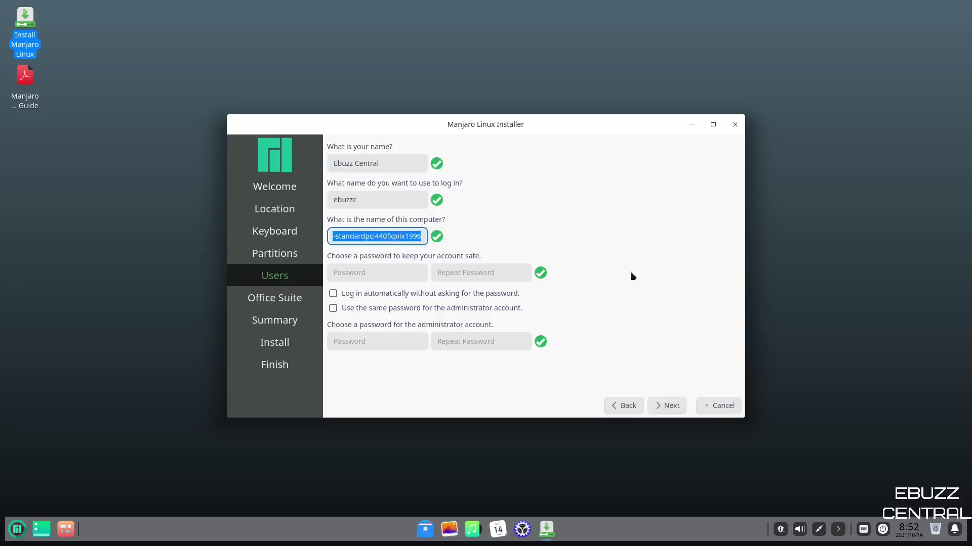
Enter and confirm the account password, reusing it for the administrator account.
{"action": "type", "text": "*********"}
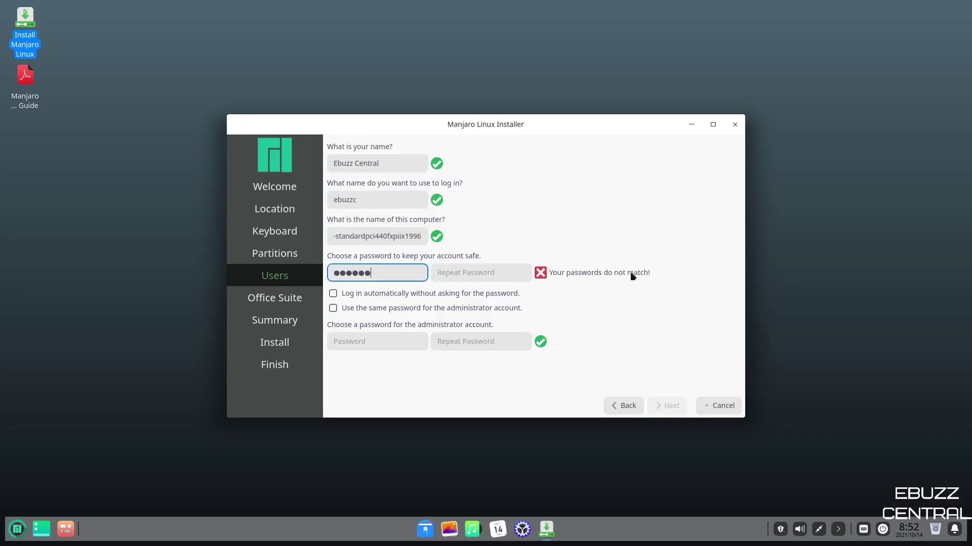
{"action": "key", "text": "Tab"}
{"action": "type", "text": "*******"}
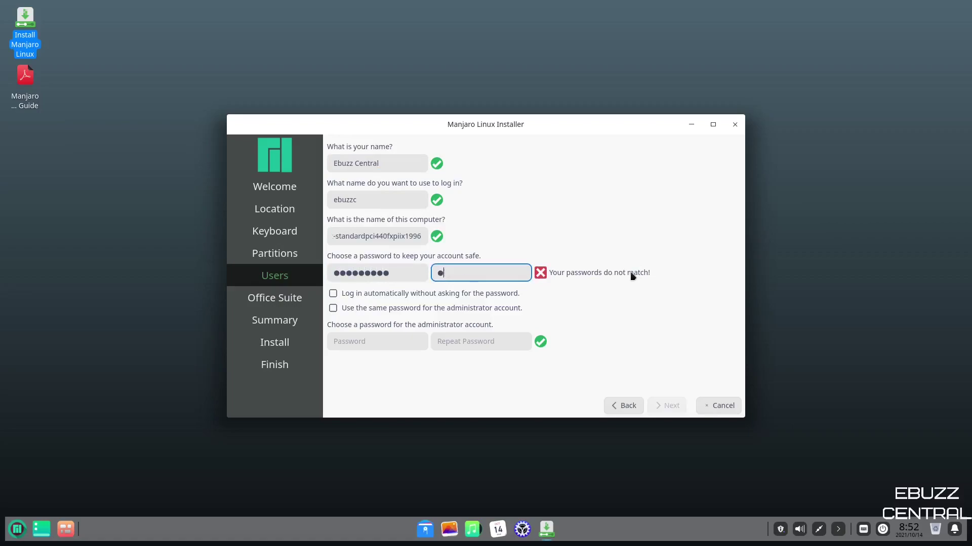
{"action": "type", "text": "**"}
{"action": "key", "text": "Tab"}
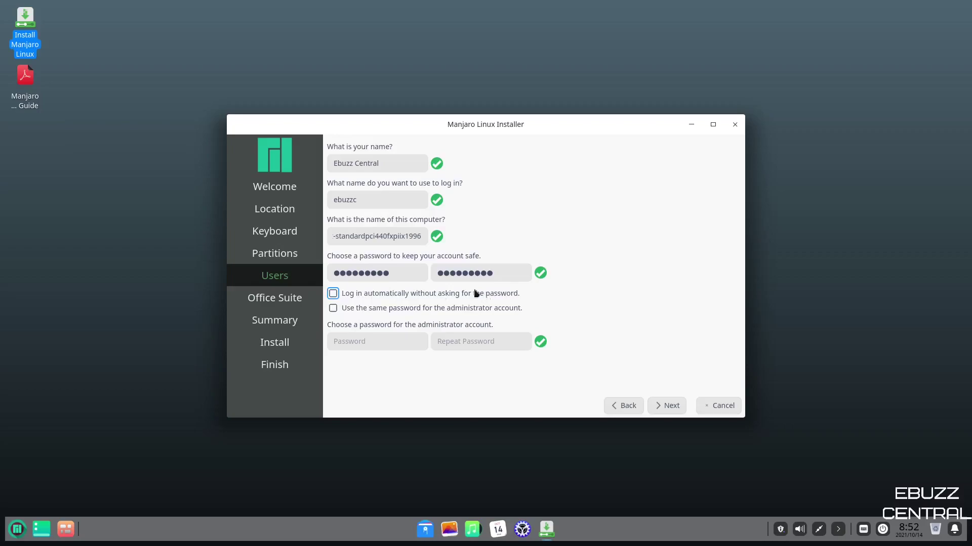
{"action": "left_click", "coordinate": [333, 310]}
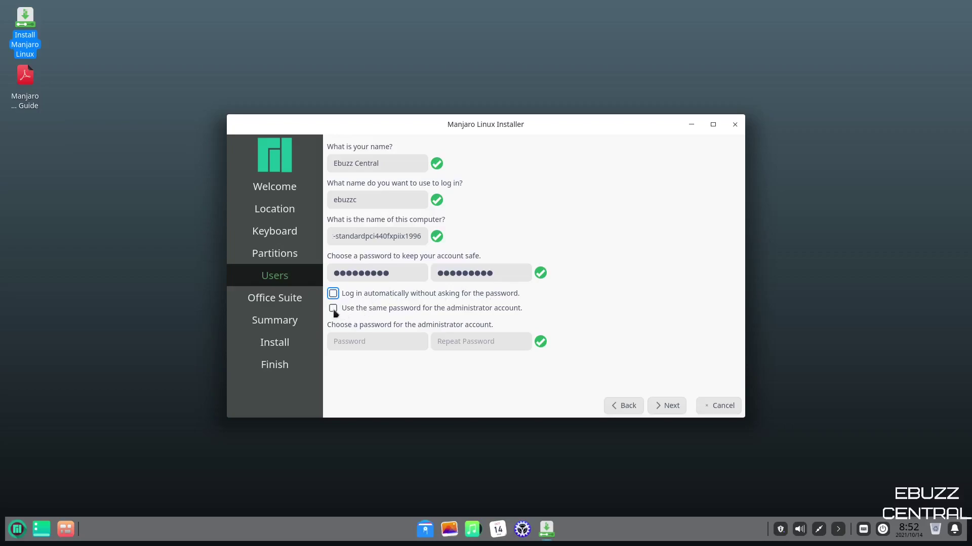
Confirm the account, keep No Office Suite, and scroll through the Summary's partition plan.
{"action": "left_click", "coordinate": [672, 407]}
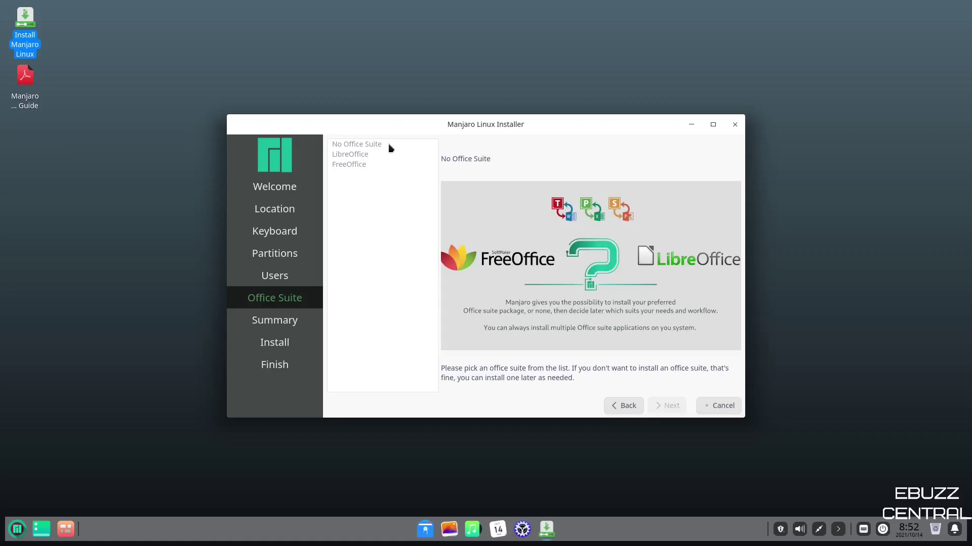
{"action": "left_click", "coordinate": [283, 322]}
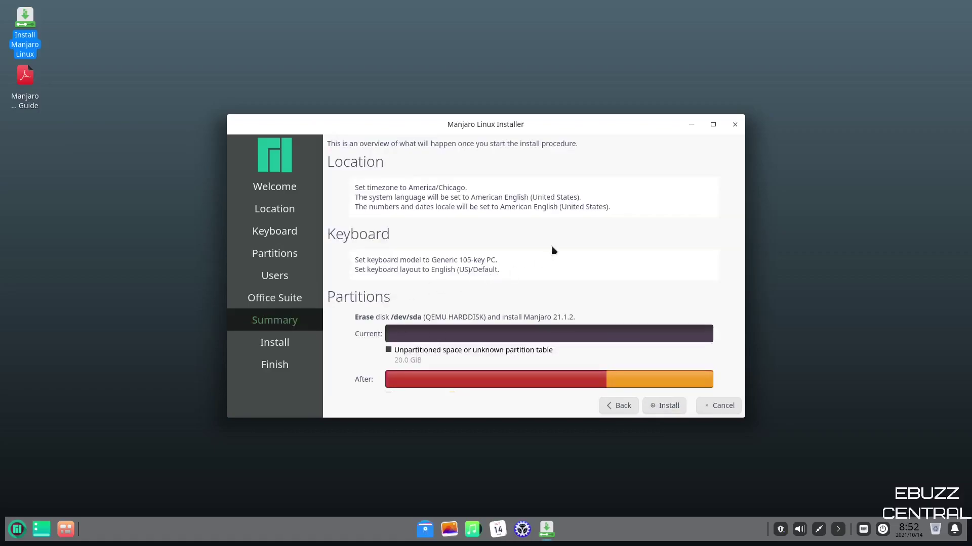
{"action": "scroll", "coordinate": [553, 251], "scroll_direction": "down", "scroll_amount": 3}
{"action": "scroll", "coordinate": [553, 251], "scroll_direction": "up", "scroll_amount": 3}
{"action": "scroll", "coordinate": [550, 250], "scroll_direction": "down", "scroll_amount": 3}
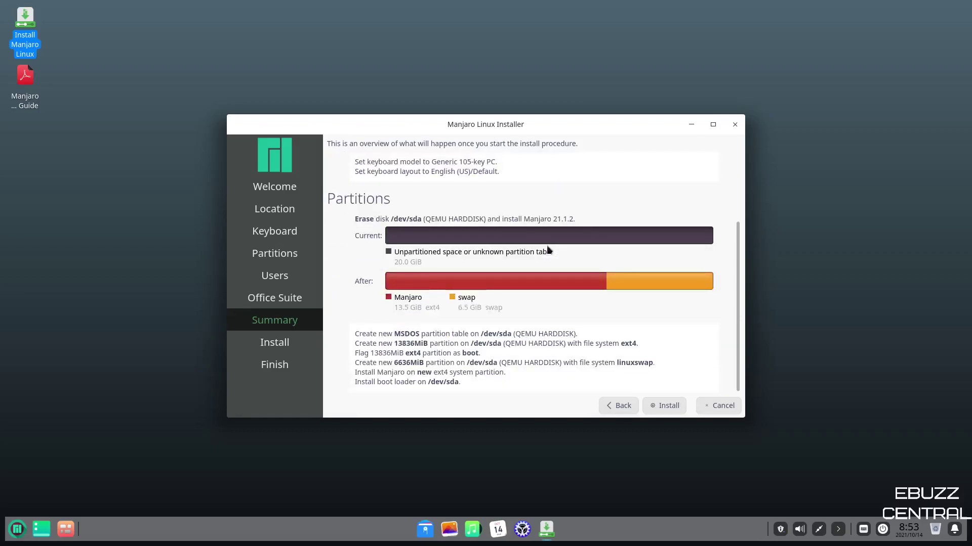
{"action": "scroll", "coordinate": [548, 250], "scroll_direction": "up", "scroll_amount": 3}
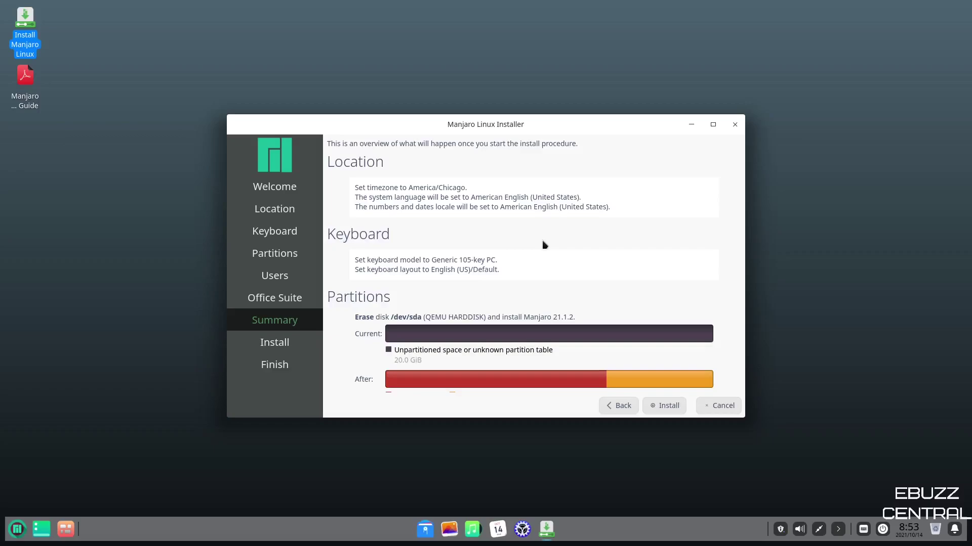
{"action": "scroll", "coordinate": [568, 264], "scroll_direction": "down", "scroll_amount": 3}
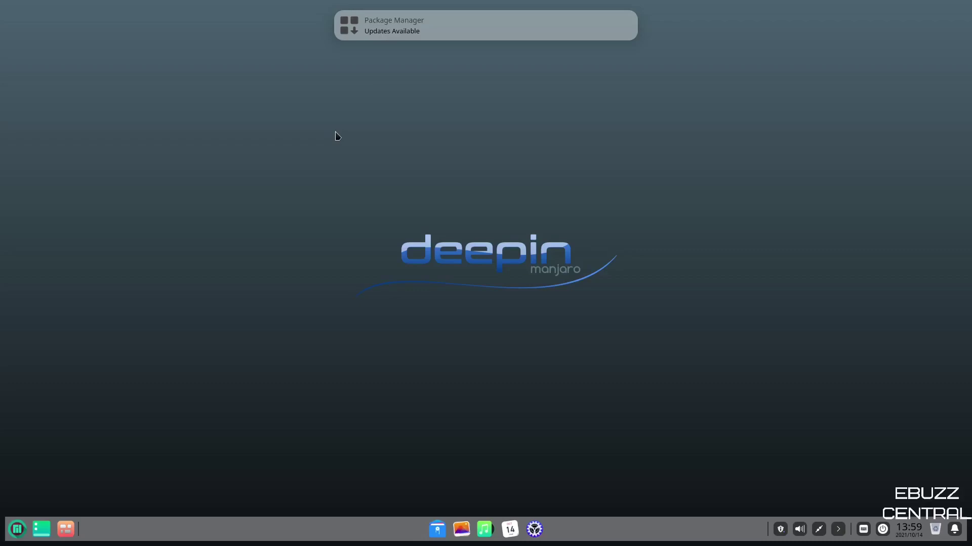
Search the launcher's installed applications for 'software'.
{"action": "left_click", "coordinate": [17, 530]}
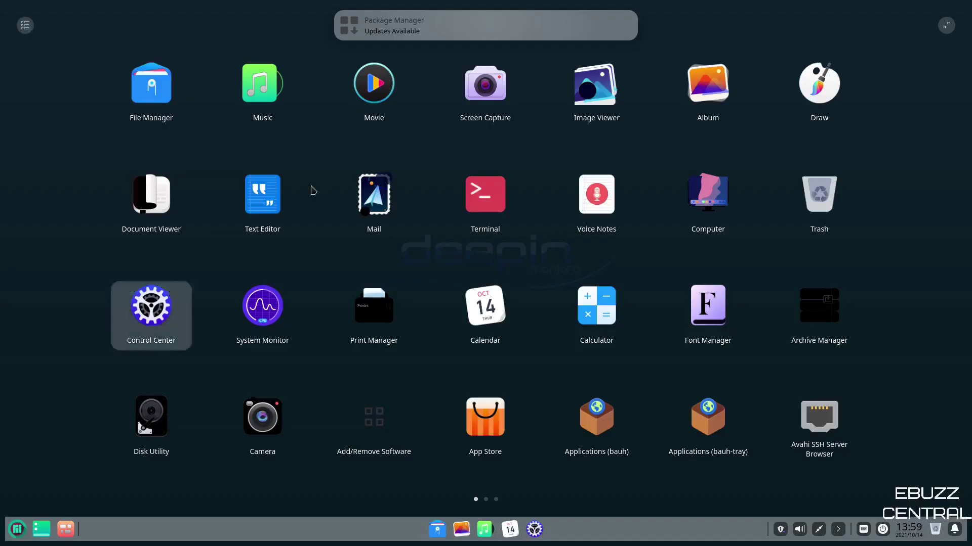
{"action": "left_click", "coordinate": [457, 29]}
{"action": "type", "text": "software"}
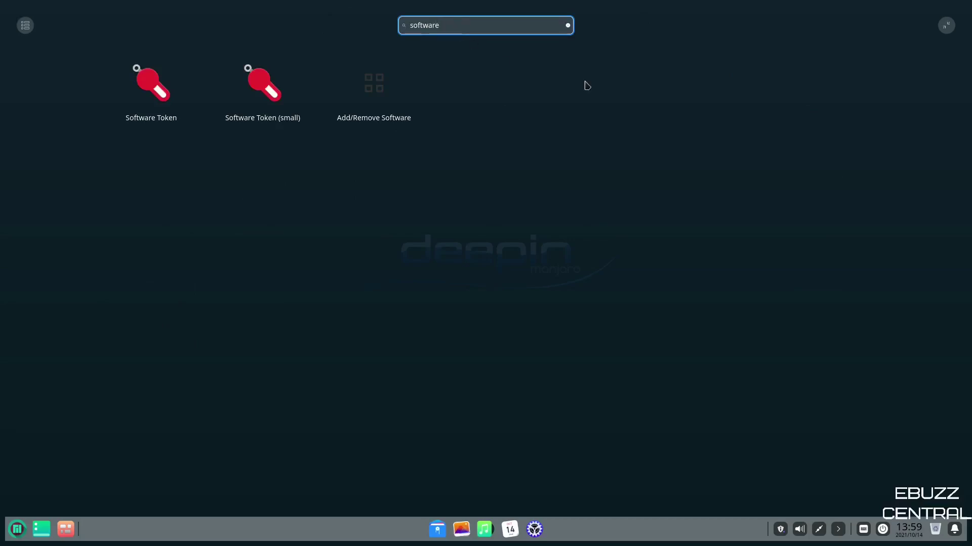
Launch Add/Remove Software, move its window toward the centre, and open Preferences.
{"action": "left_click", "coordinate": [372, 93]}
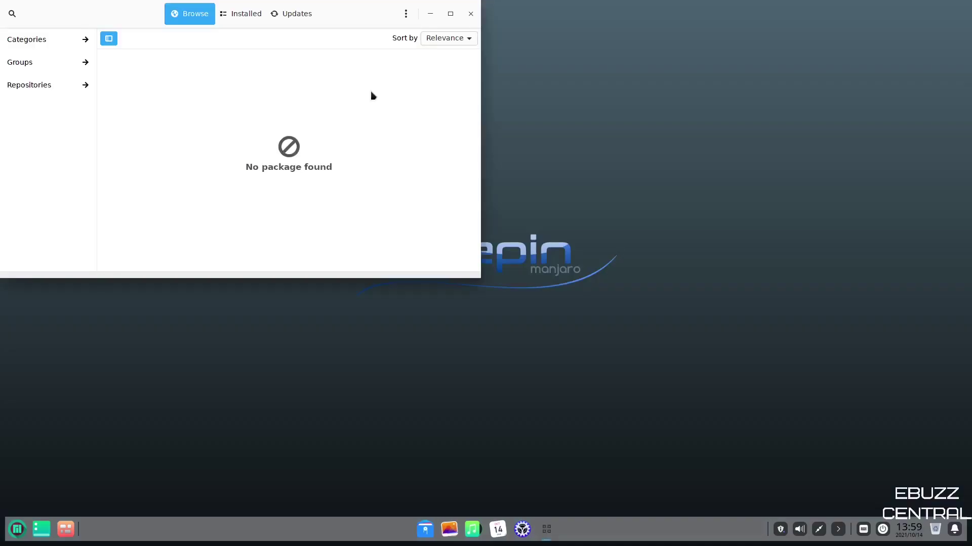
{"action": "left_click_drag", "start_coordinate": [369, 18], "coordinate": [524, 110]}
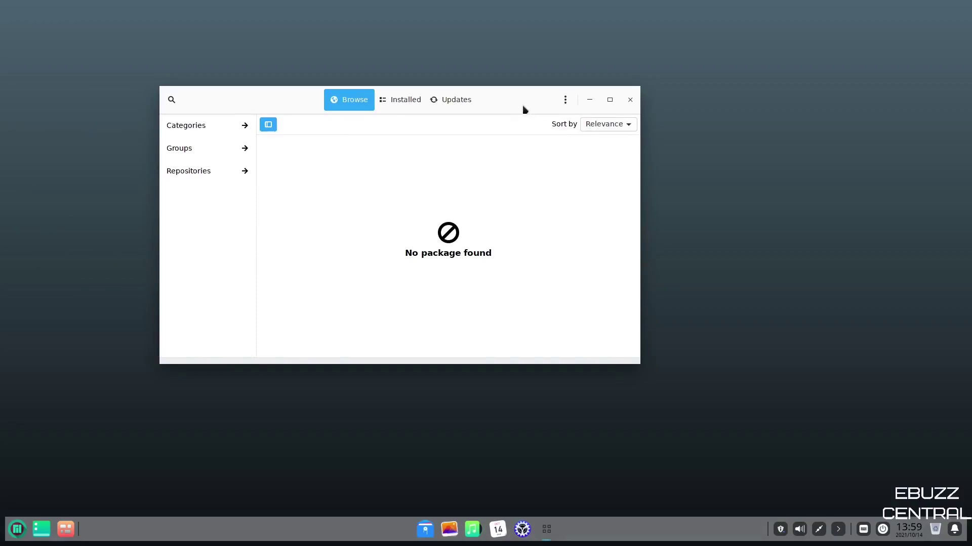
{"action": "left_click", "coordinate": [565, 101]}
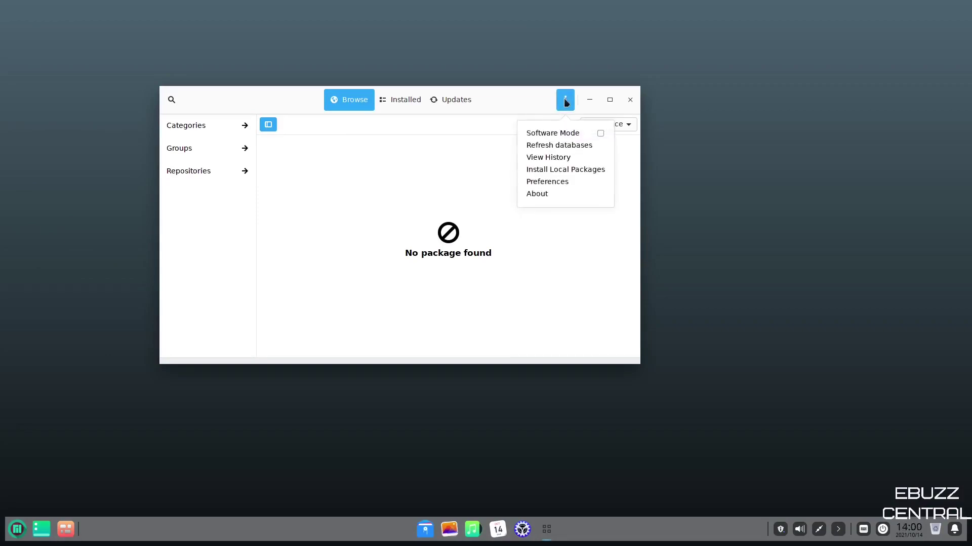
{"action": "left_click", "coordinate": [557, 185]}
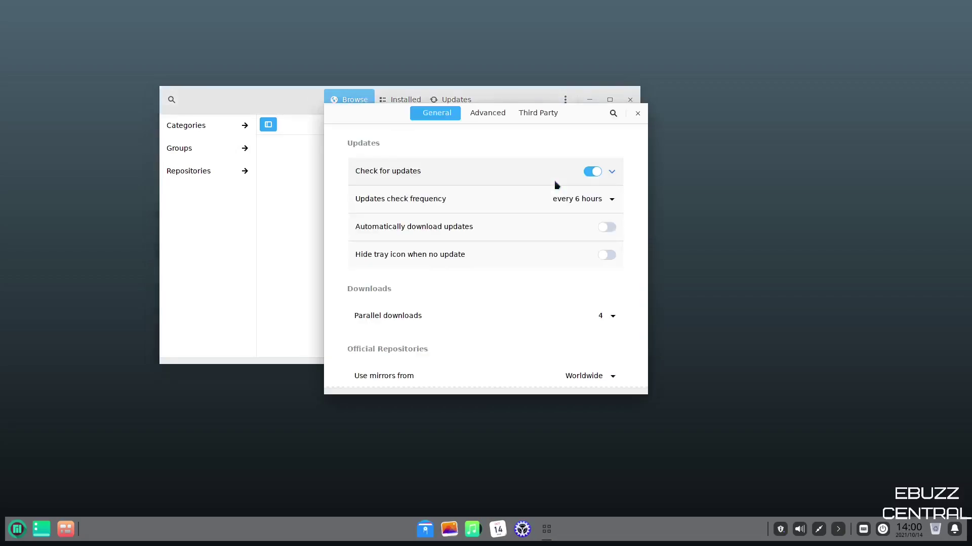
Enable AUR support and update checking for AUR packages under Third Party, then close Preferences.
{"action": "left_click", "coordinate": [542, 119]}
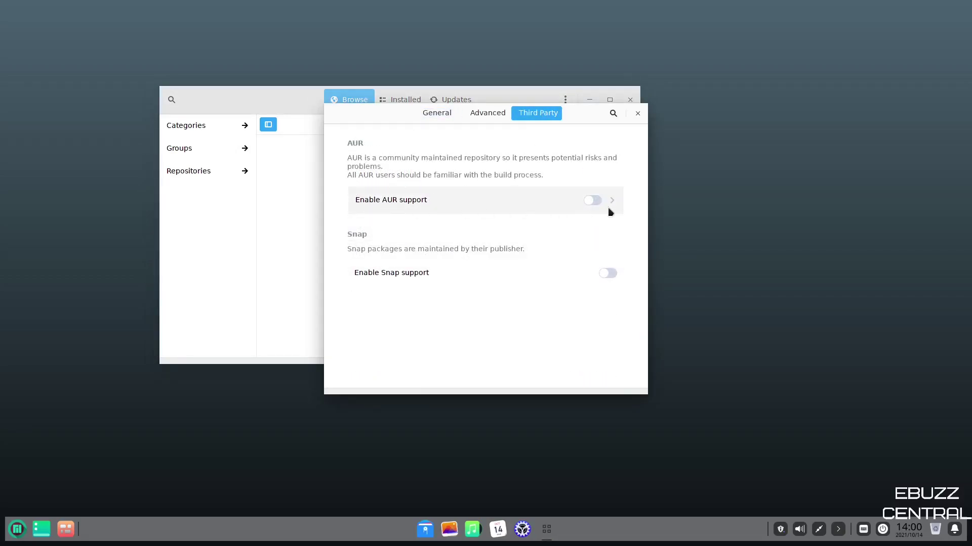
{"action": "left_click", "coordinate": [593, 201]}
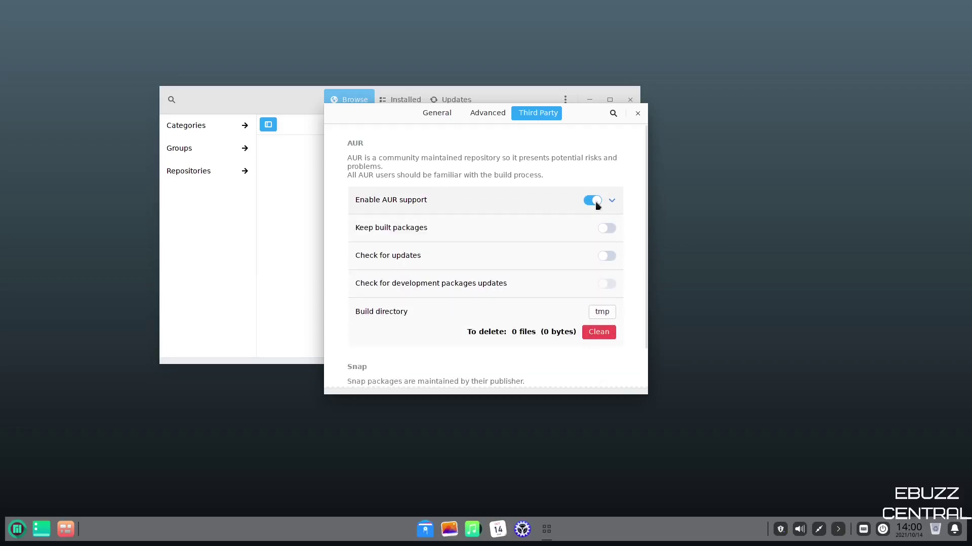
{"action": "left_click", "coordinate": [610, 257]}
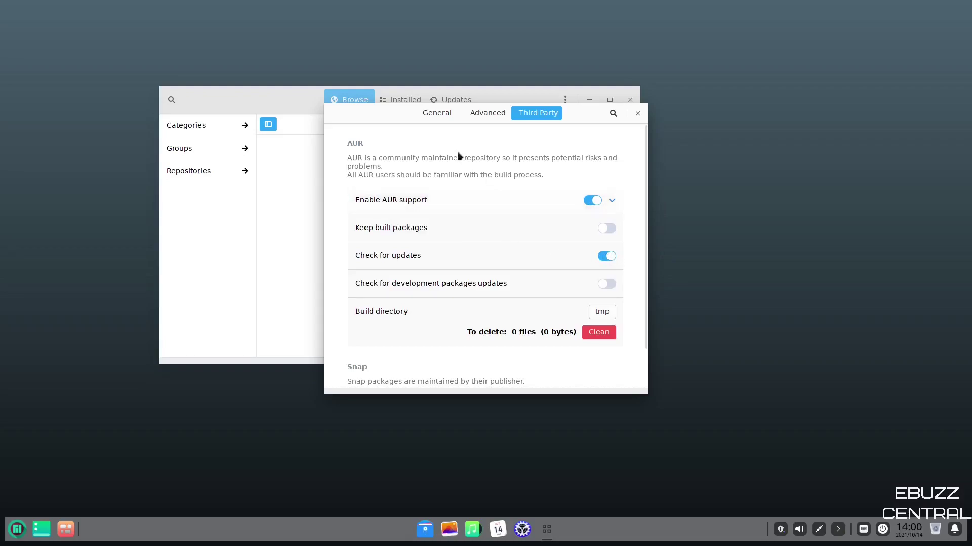
{"action": "left_click", "coordinate": [428, 116]}
{"action": "scroll", "coordinate": [514, 210], "scroll_direction": "down", "scroll_amount": 3}
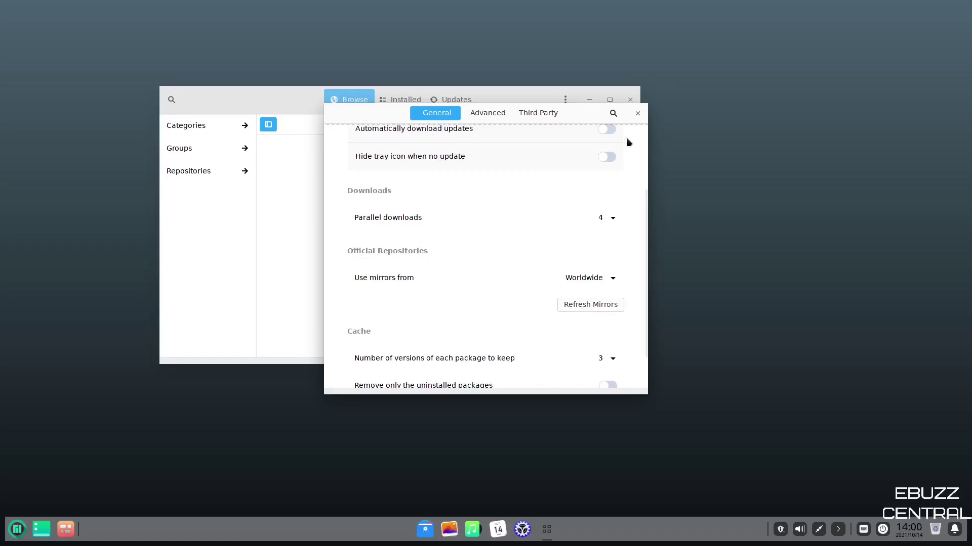
{"action": "left_click", "coordinate": [637, 113]}
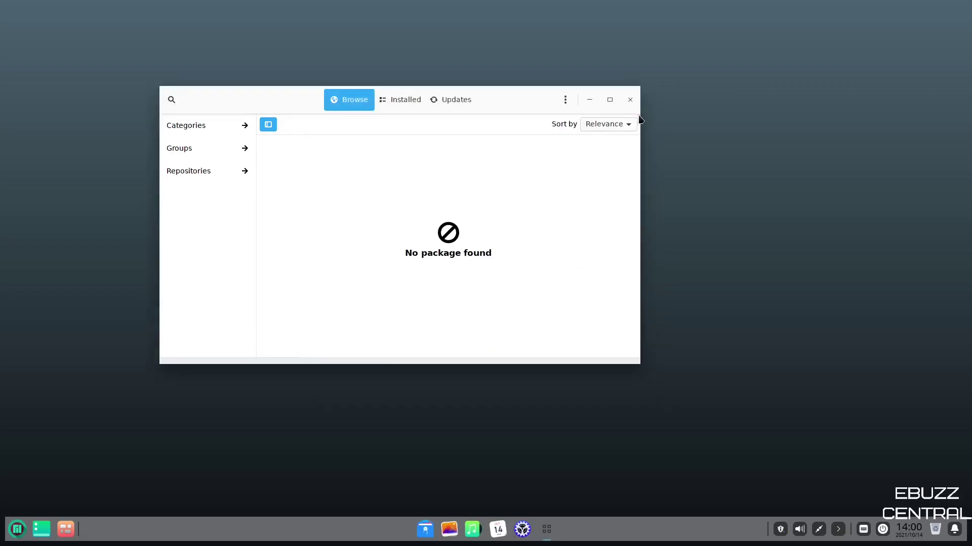
Review the available updates (986.1 MB), apply them, and close the package manager.
{"action": "left_click", "coordinate": [457, 104]}
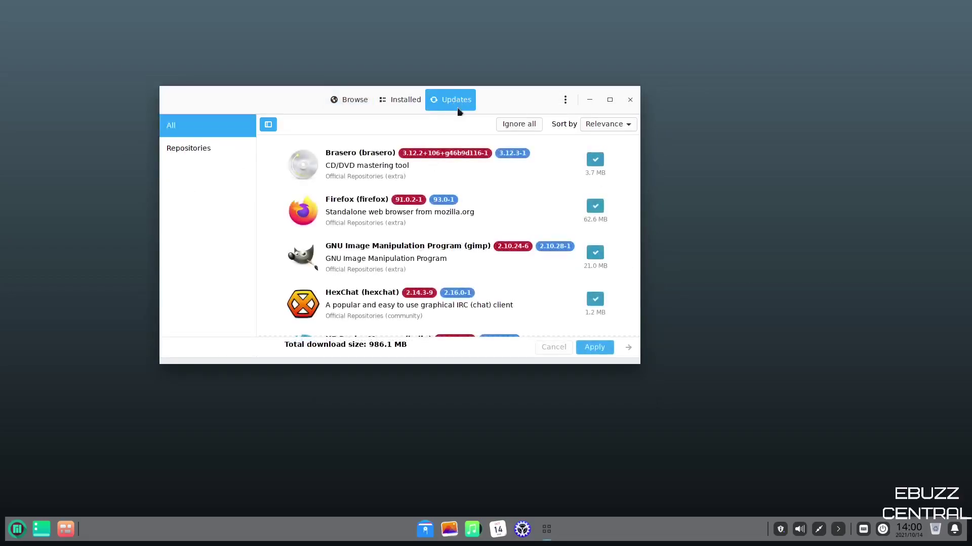
{"action": "scroll", "coordinate": [465, 242], "scroll_direction": "down", "scroll_amount": 3}
{"action": "scroll", "coordinate": [464, 242], "scroll_direction": "down", "scroll_amount": 15}
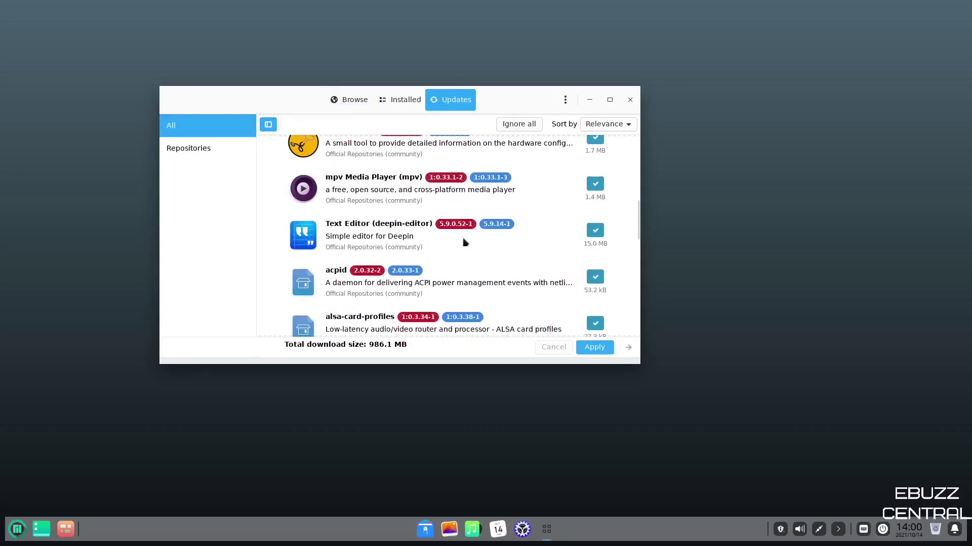
{"action": "scroll", "coordinate": [462, 240], "scroll_direction": "up", "scroll_amount": 18}
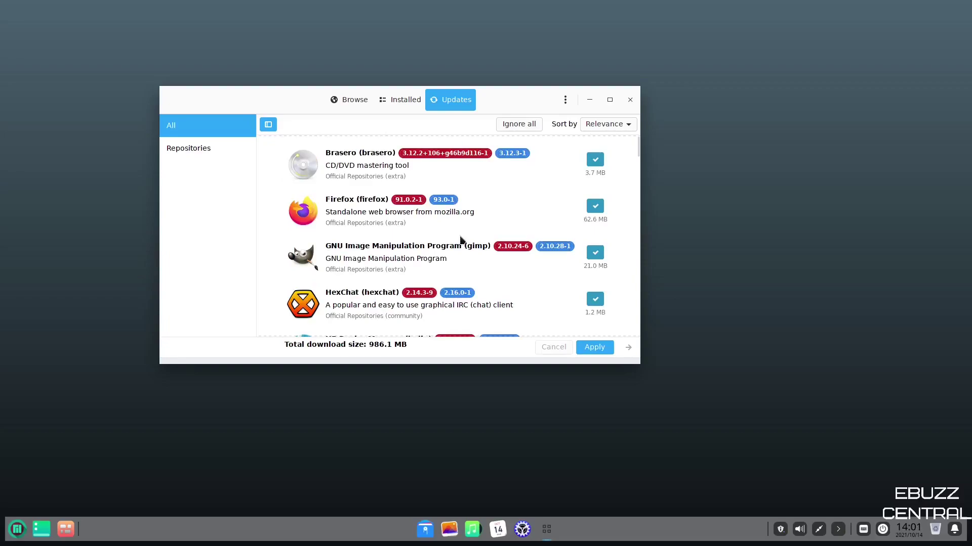
{"action": "left_click", "coordinate": [600, 348]}
{"action": "left_click", "coordinate": [630, 102]}
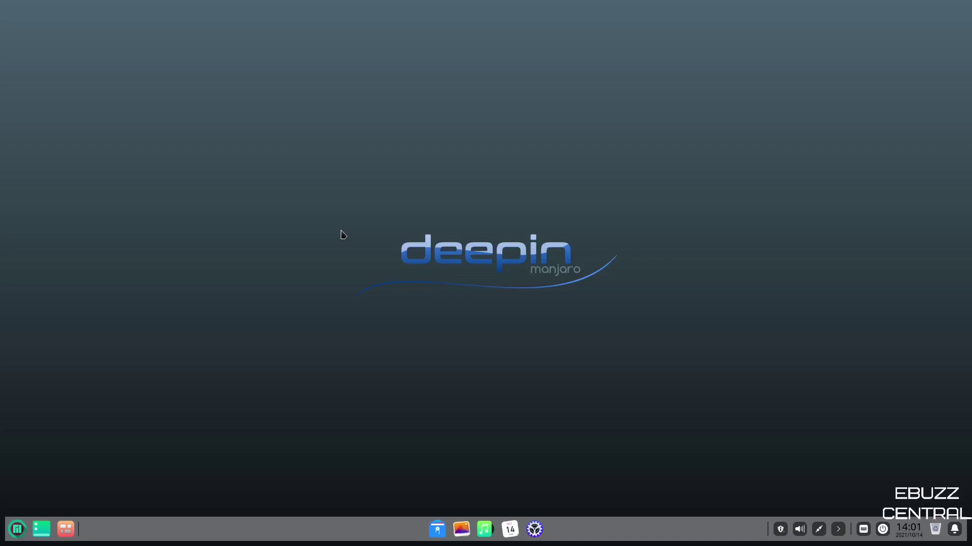
Set the green-and-grey Manjaro wallpaper via the desktop's Wallpaper and Screensaver picker.
{"action": "right_click", "coordinate": [556, 416]}
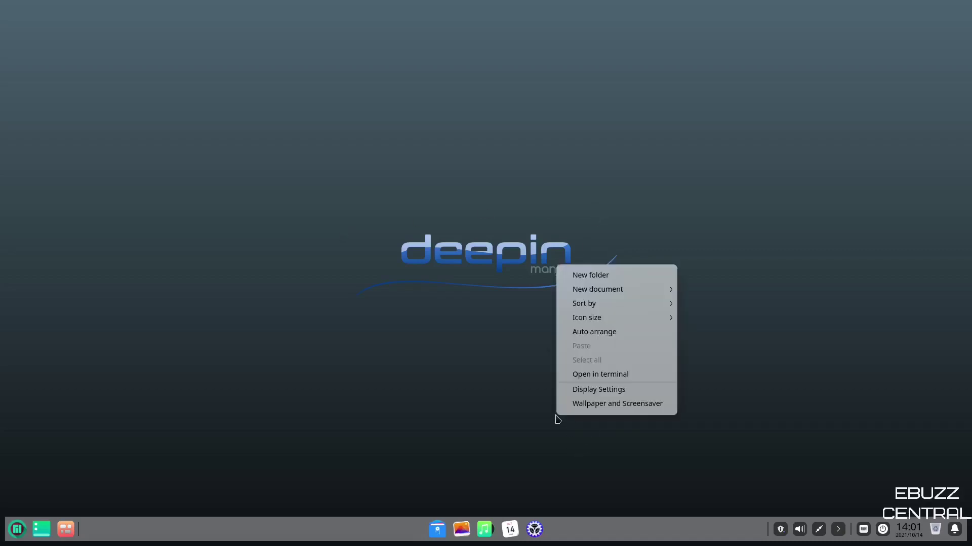
{"action": "left_click", "coordinate": [645, 404]}
{"action": "scroll", "coordinate": [922, 522], "scroll_direction": "down", "scroll_amount": 5}
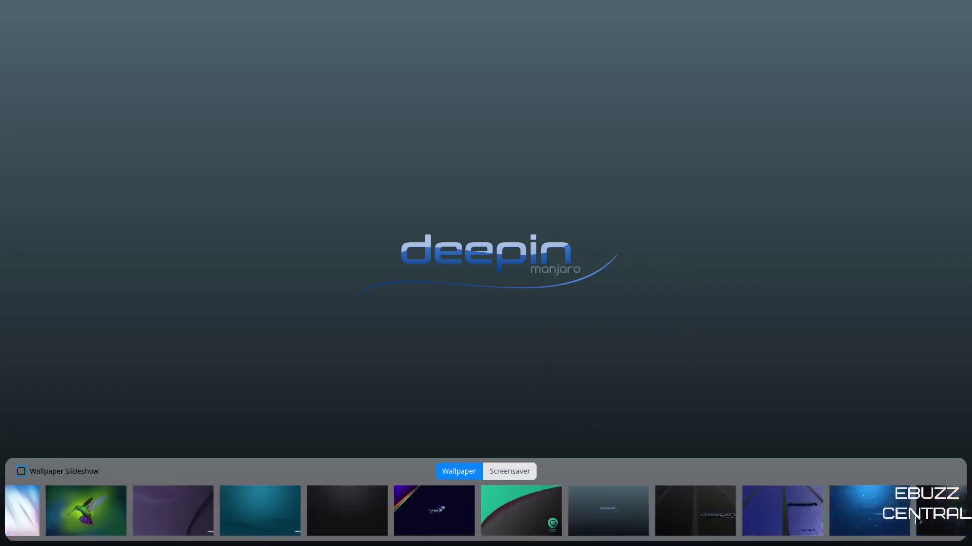
{"action": "left_click", "coordinate": [312, 512]}
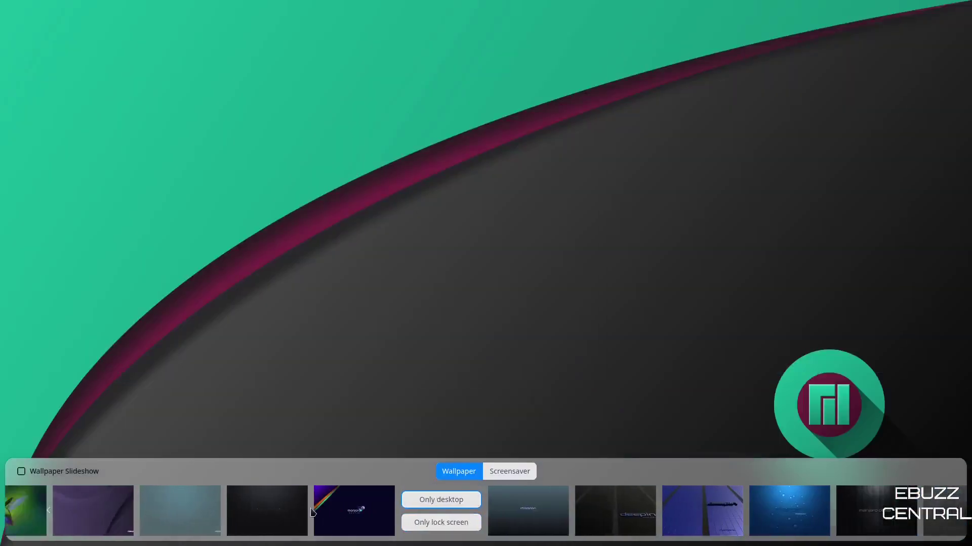
{"action": "left_click", "coordinate": [637, 291]}
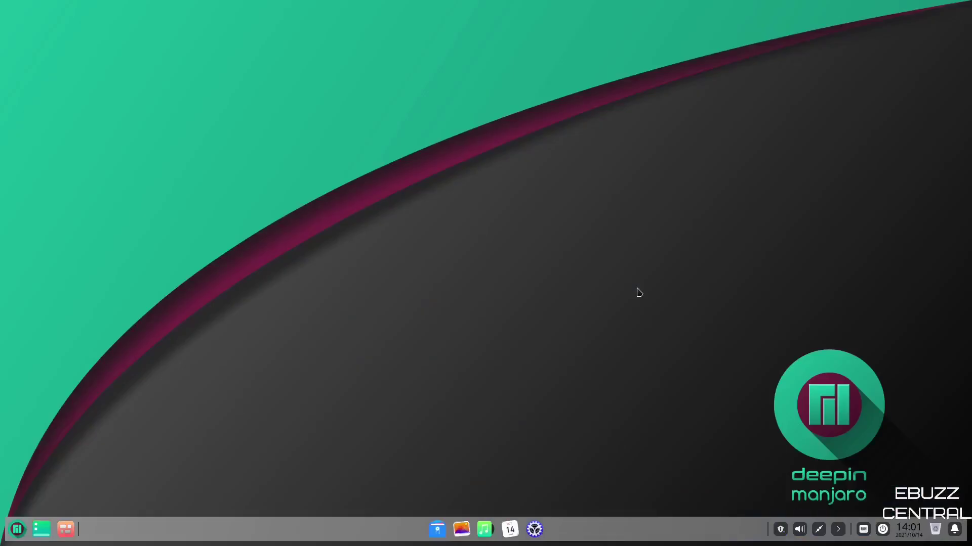
{"action": "left_click", "coordinate": [12, 531]}
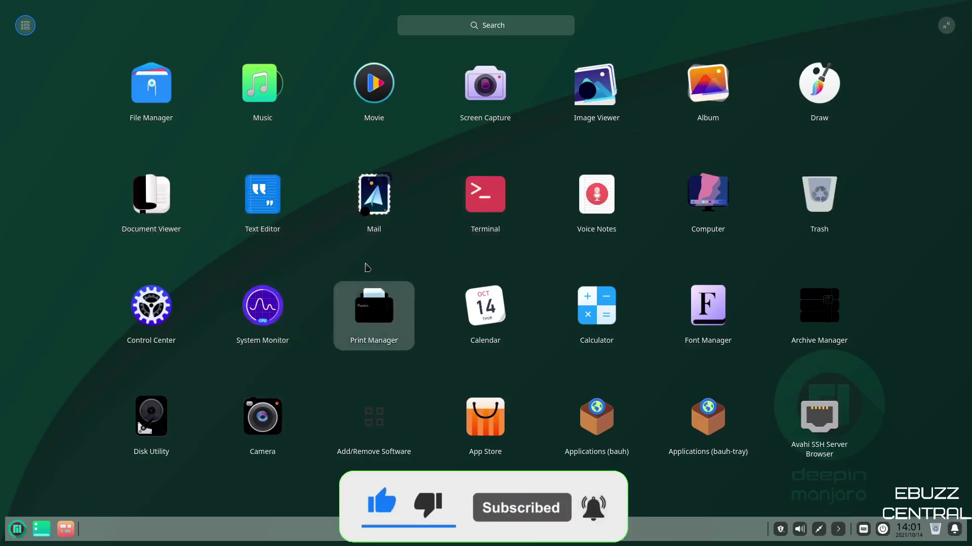
Launch Mail and close its Add Email Account dialog without signing in.
{"action": "left_click", "coordinate": [374, 204]}
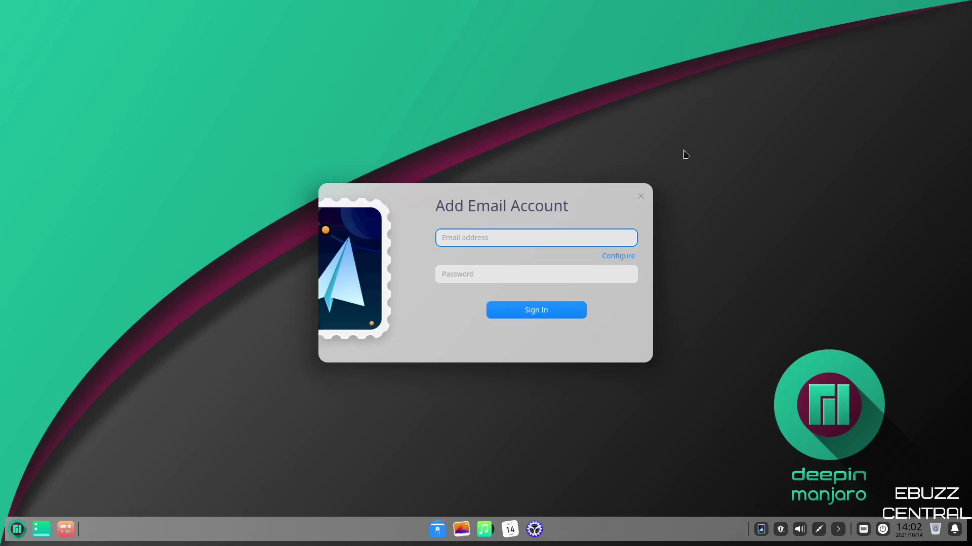
{"action": "left_click", "coordinate": [640, 197]}
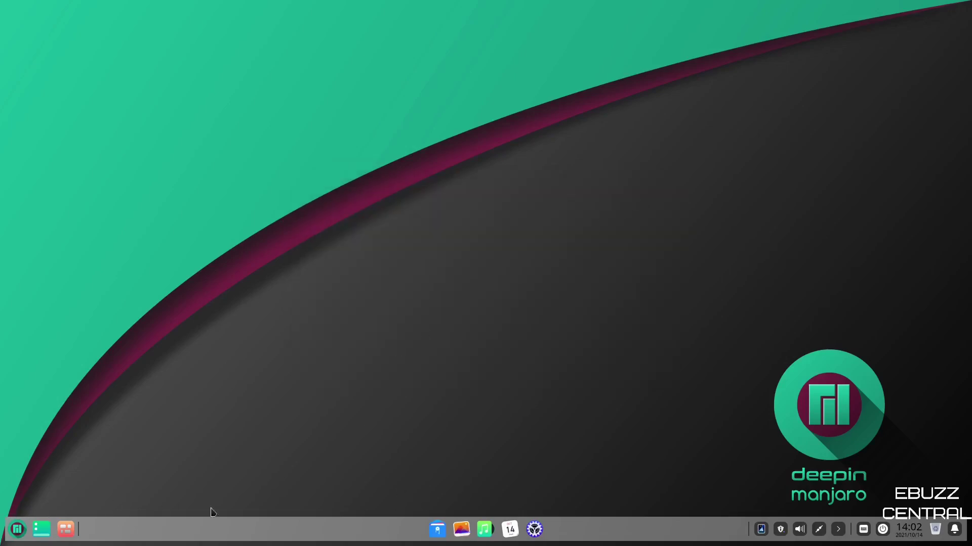
Launch Firefox from the launcher and search Google for 'secure apps google'.
{"action": "left_click", "coordinate": [17, 531]}
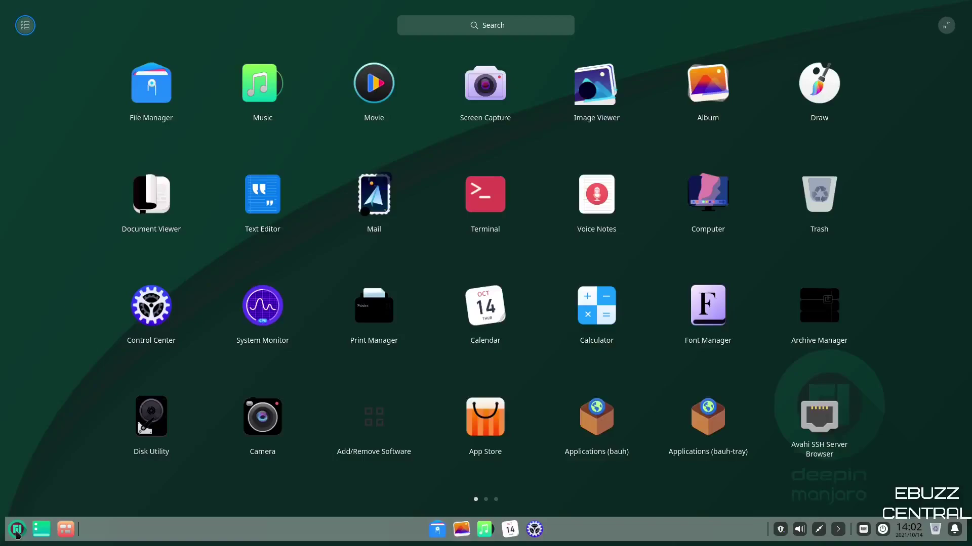
{"action": "type", "text": "firefox"}
{"action": "key", "text": "Return"}
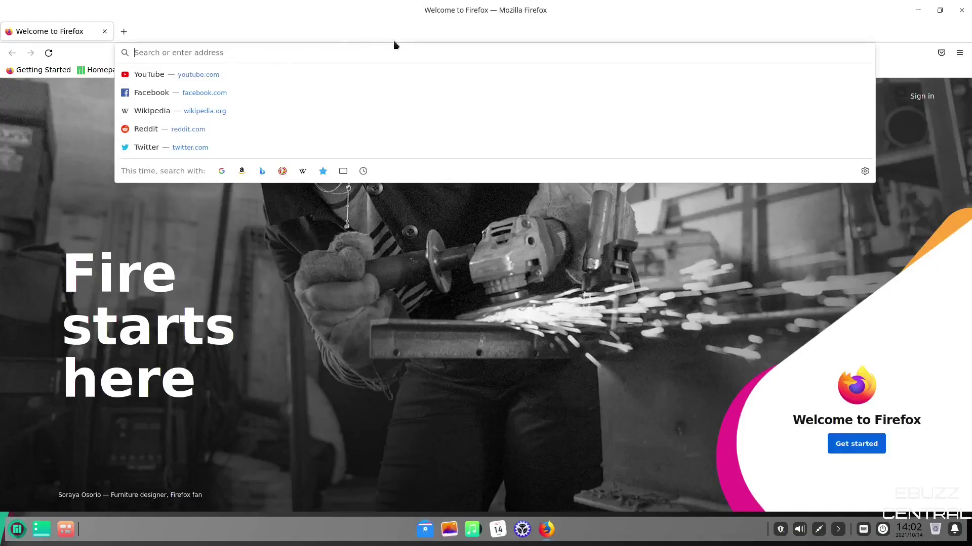
{"action": "type", "text": "se"}
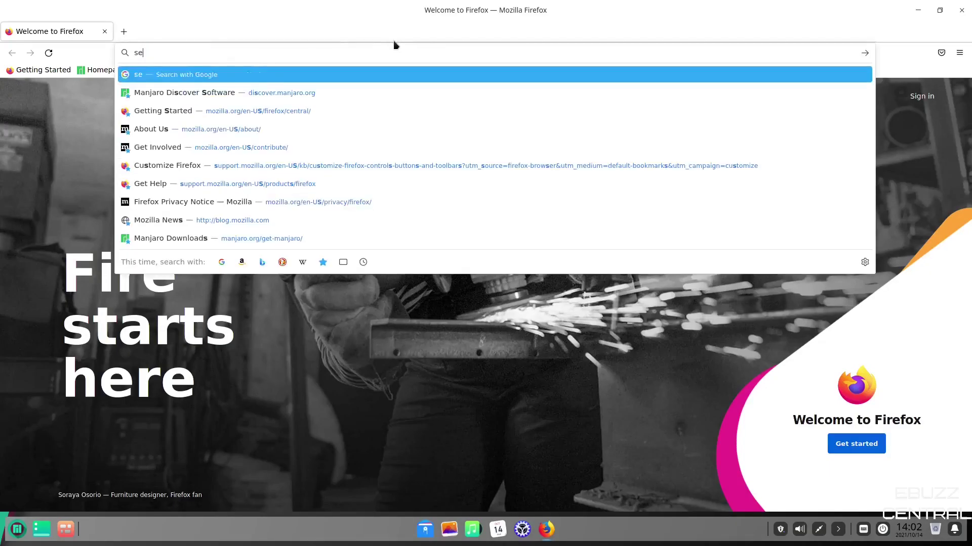
{"action": "type", "text": "cure apps google"}
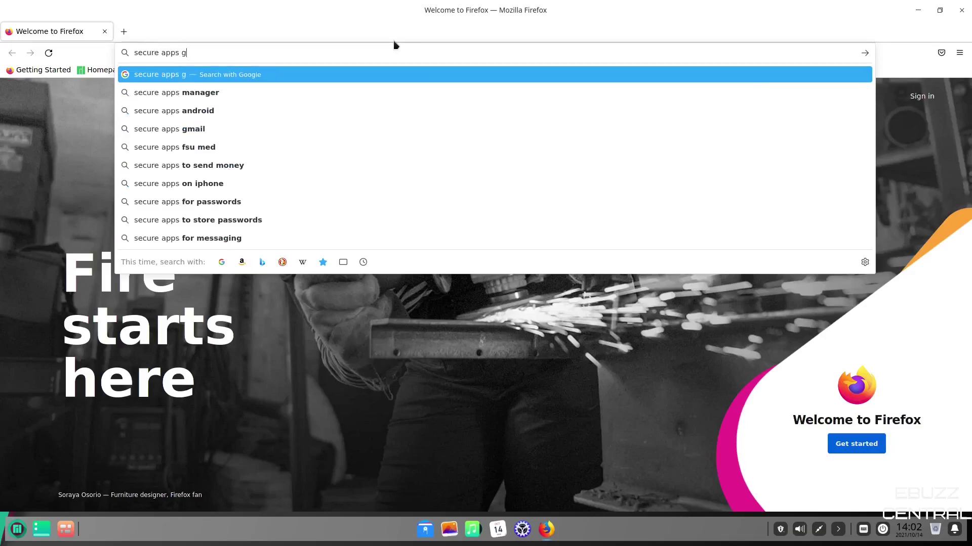
{"action": "key", "text": "Return"}
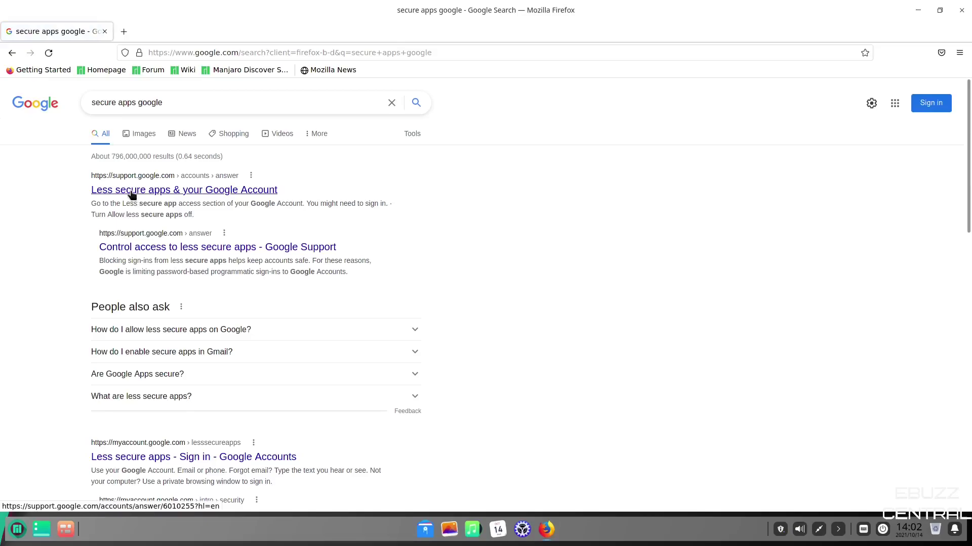
Open the Less secure apps article, expand its access-on section, and open Less secure app access.
{"action": "left_click", "coordinate": [140, 191]}
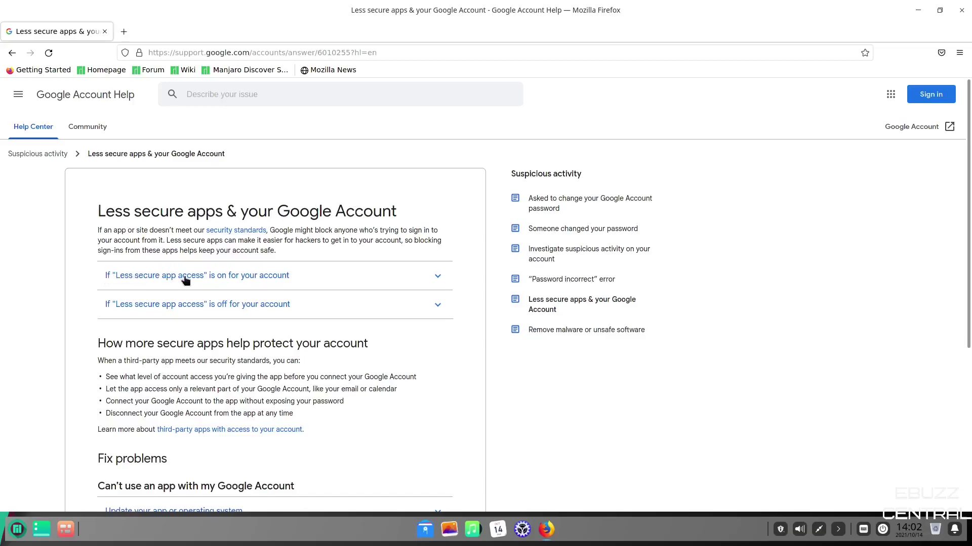
{"action": "left_click", "coordinate": [438, 282]}
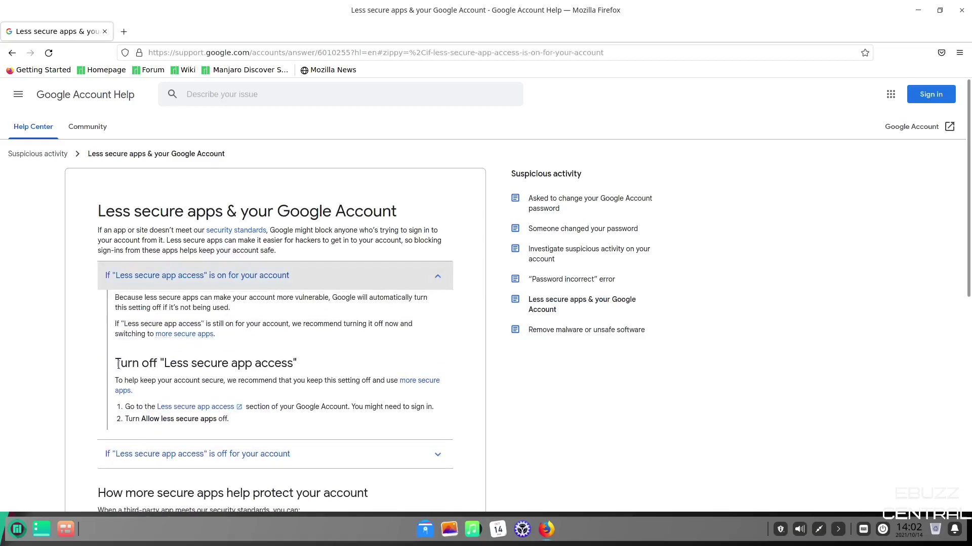
{"action": "scroll", "coordinate": [133, 357], "scroll_direction": "down", "scroll_amount": 3}
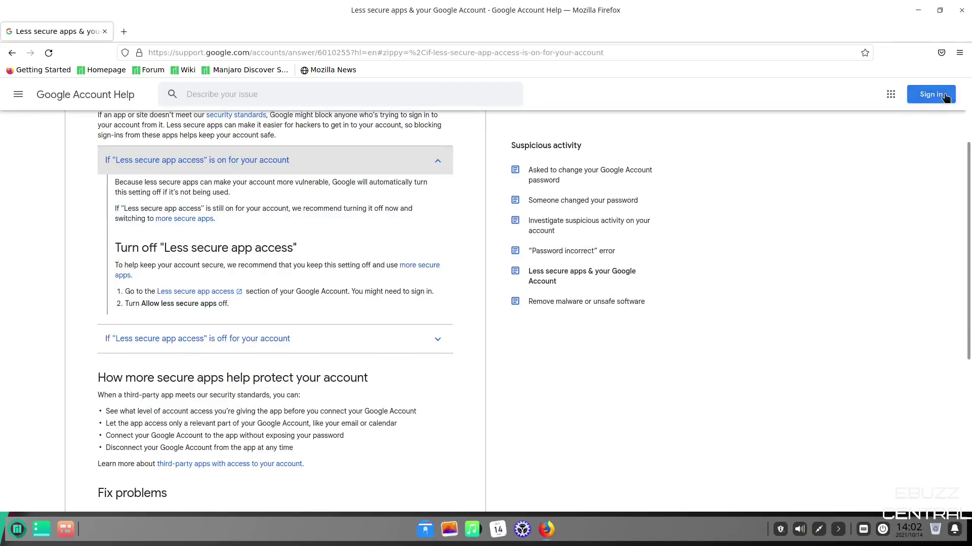
{"action": "left_click", "coordinate": [196, 291]}
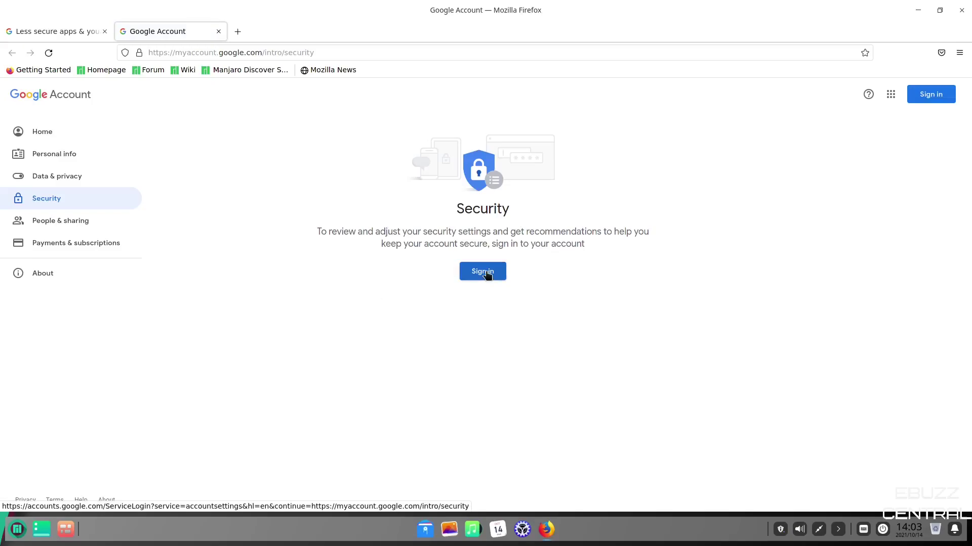
{"action": "left_click", "coordinate": [484, 273]}
{"action": "left_click", "coordinate": [218, 31]}
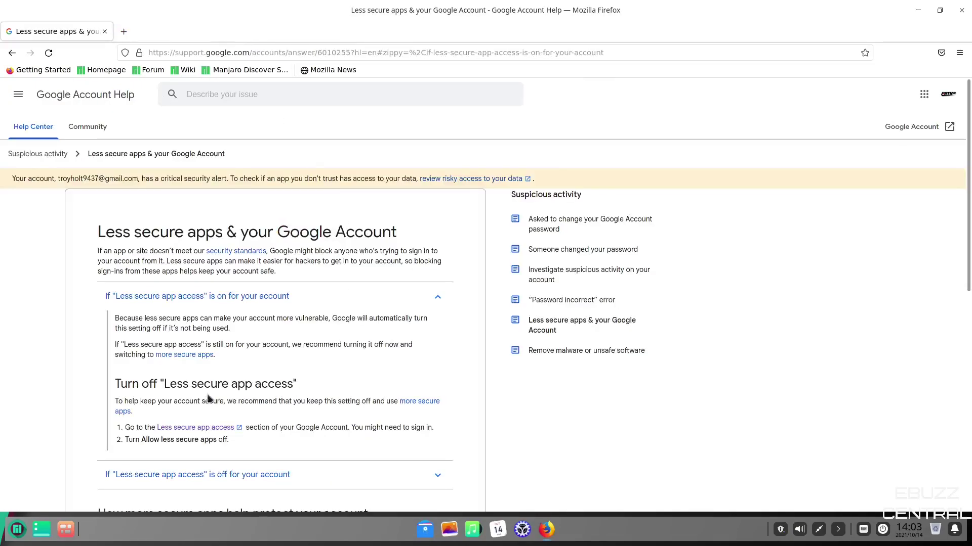
{"action": "scroll", "coordinate": [223, 382], "scroll_direction": "down", "scroll_amount": 2}
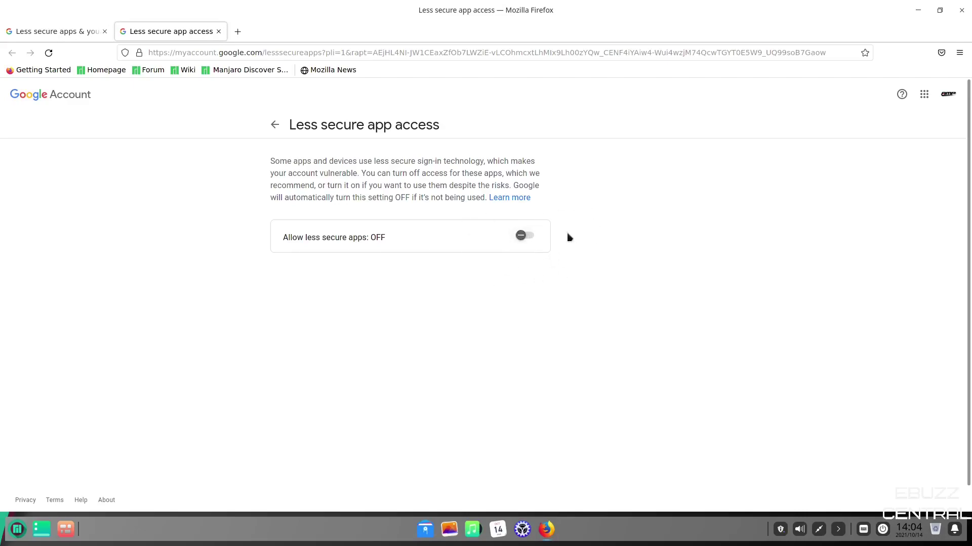
{"action": "left_click", "coordinate": [218, 32]}
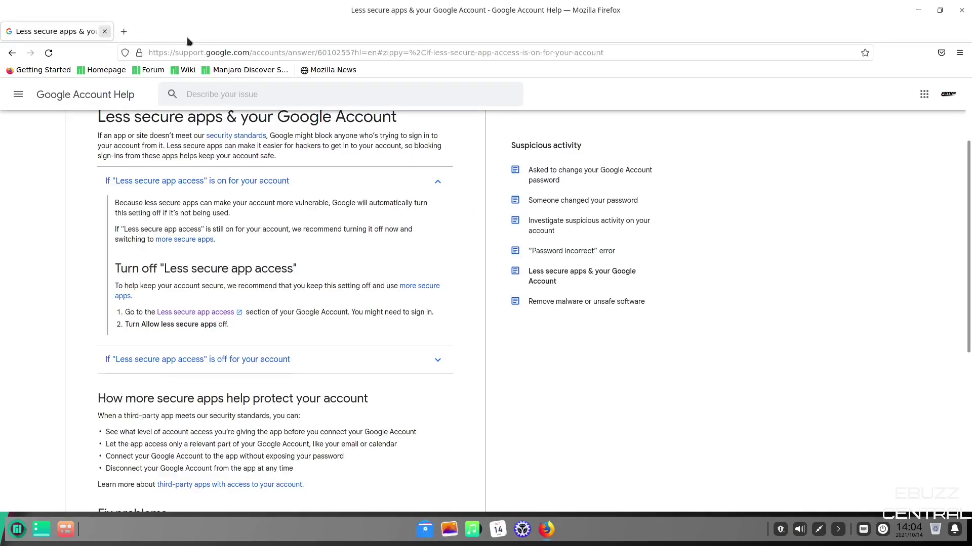
Close Firefox, then launch the Mail app and maximize its window.
{"action": "left_click", "coordinate": [105, 31]}
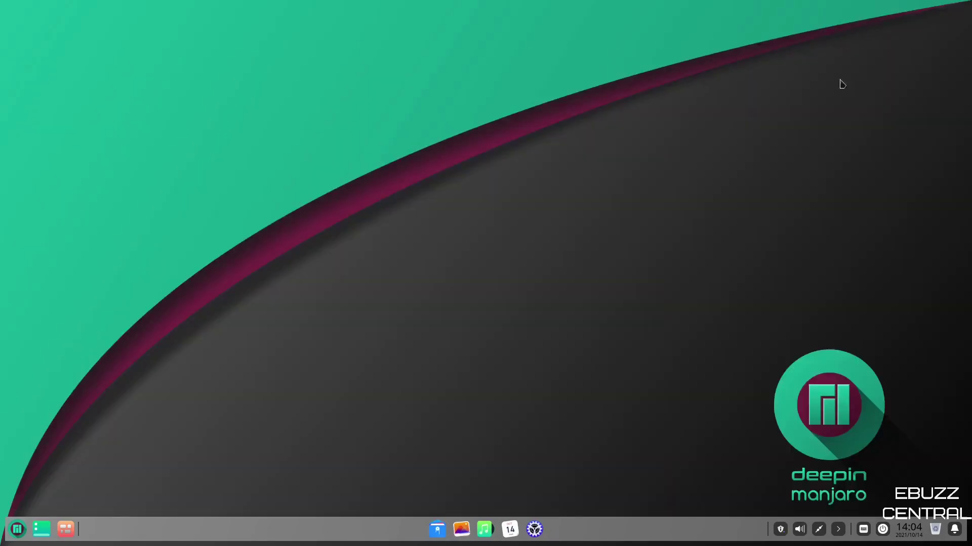
{"action": "left_click", "coordinate": [17, 530]}
{"action": "left_click", "coordinate": [378, 199]}
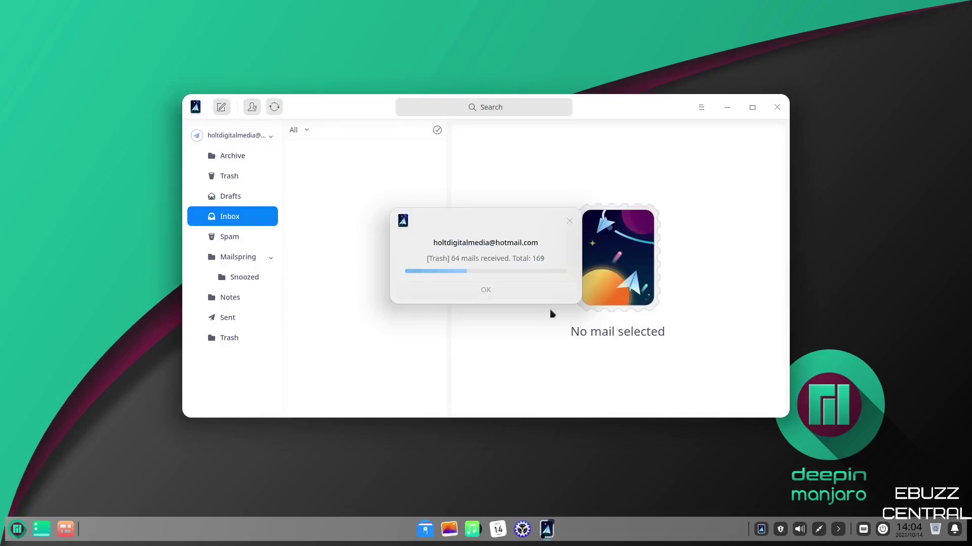
{"action": "left_click", "coordinate": [753, 114]}
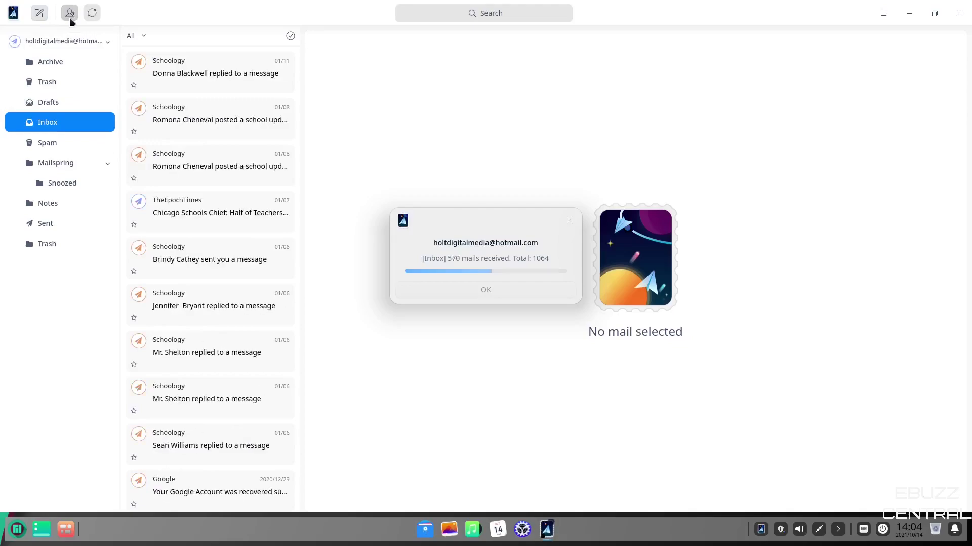
Switch Mail to Dark Theme, dismiss the sync dialog, and close Mail.
{"action": "left_click", "coordinate": [884, 15]}
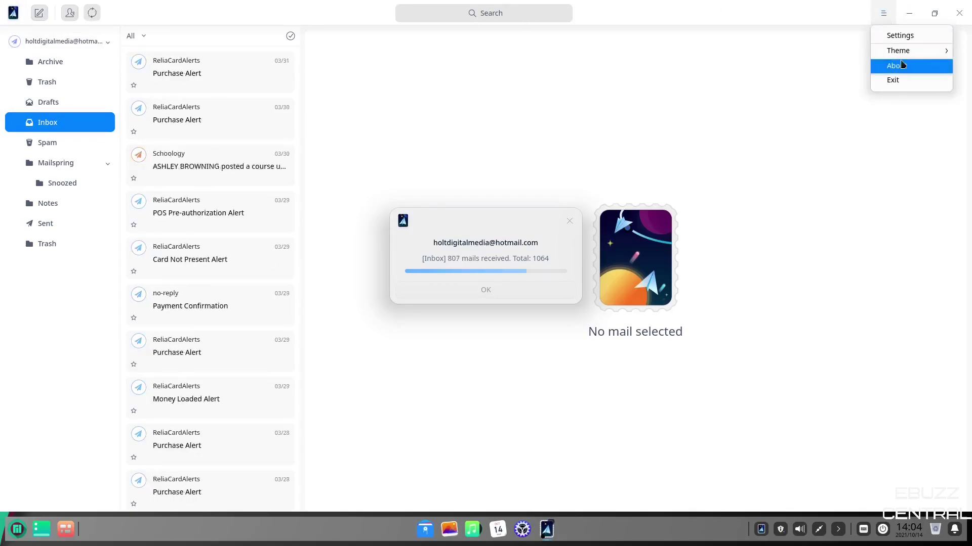
{"action": "mouse_move", "coordinate": [901, 50]}
{"action": "left_click", "coordinate": [837, 64]}
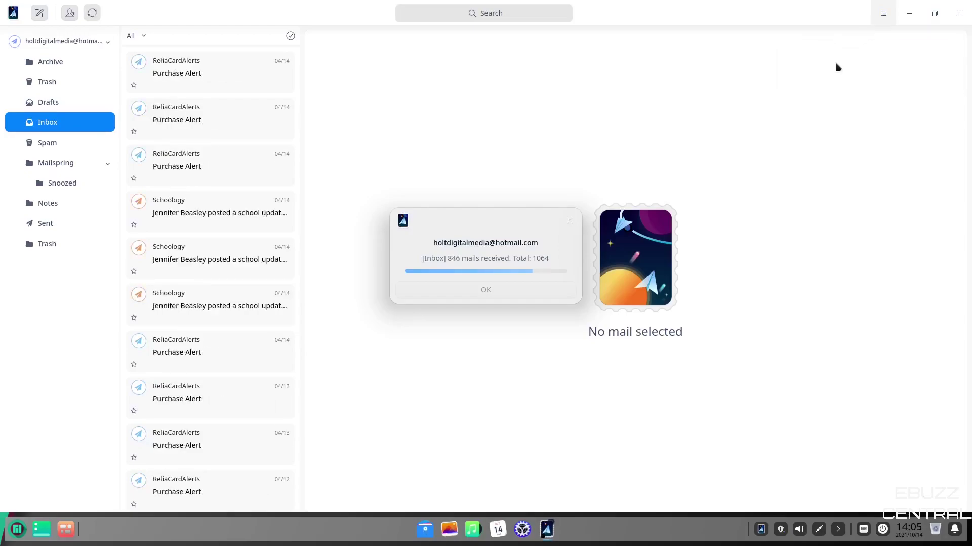
{"action": "left_click", "coordinate": [502, 290]}
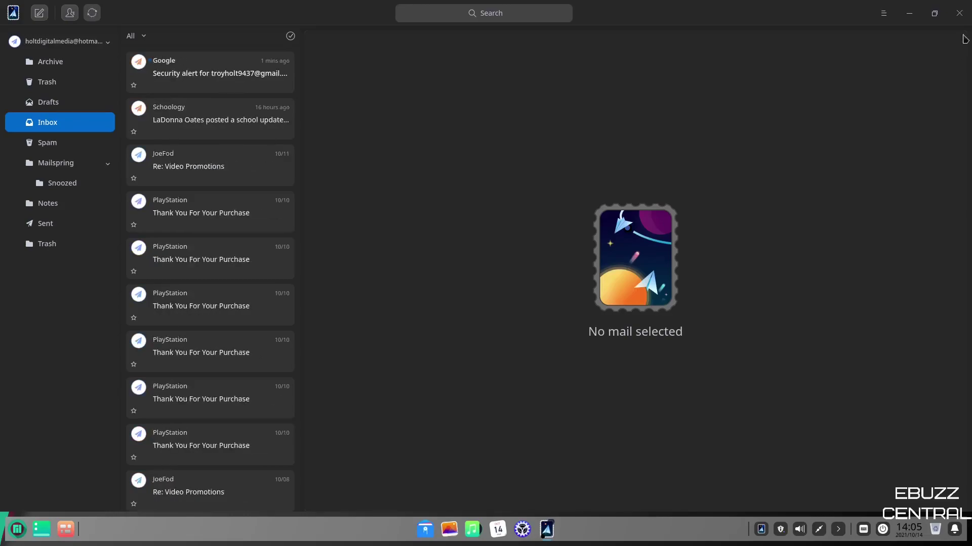
{"action": "left_click", "coordinate": [960, 14]}
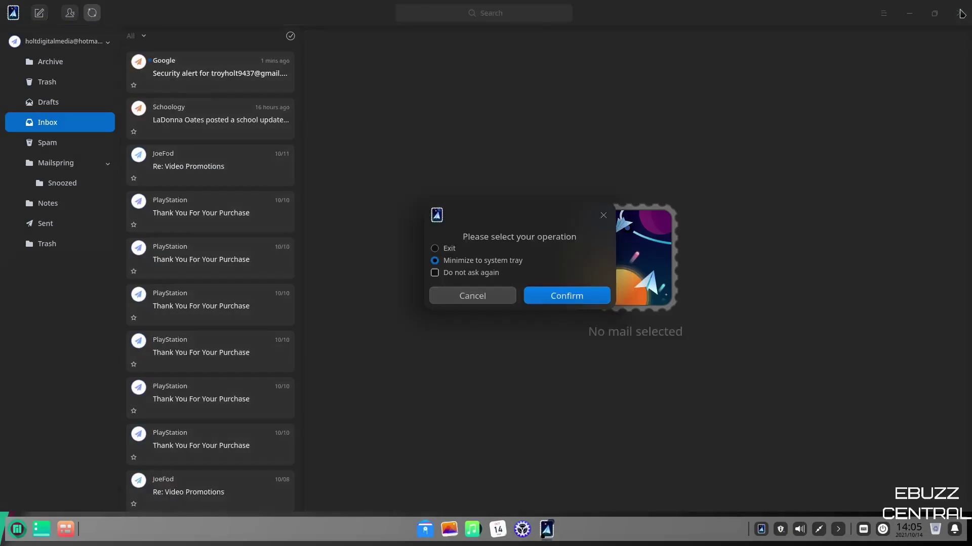
{"action": "left_click", "coordinate": [559, 295]}
{"action": "left_click", "coordinate": [17, 532]}
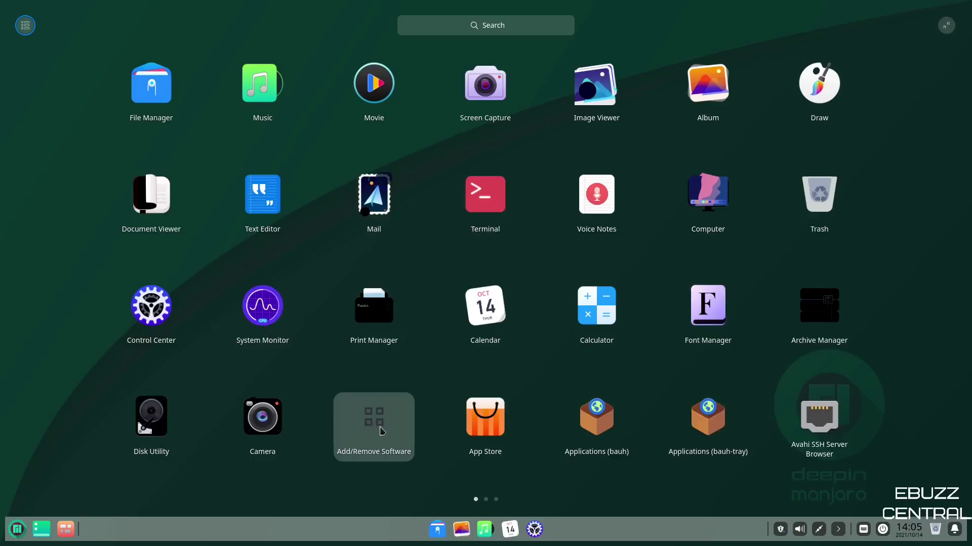
Launch App Store and browse the Messaging, Internet, Games and Development categories.
{"action": "left_click", "coordinate": [484, 419]}
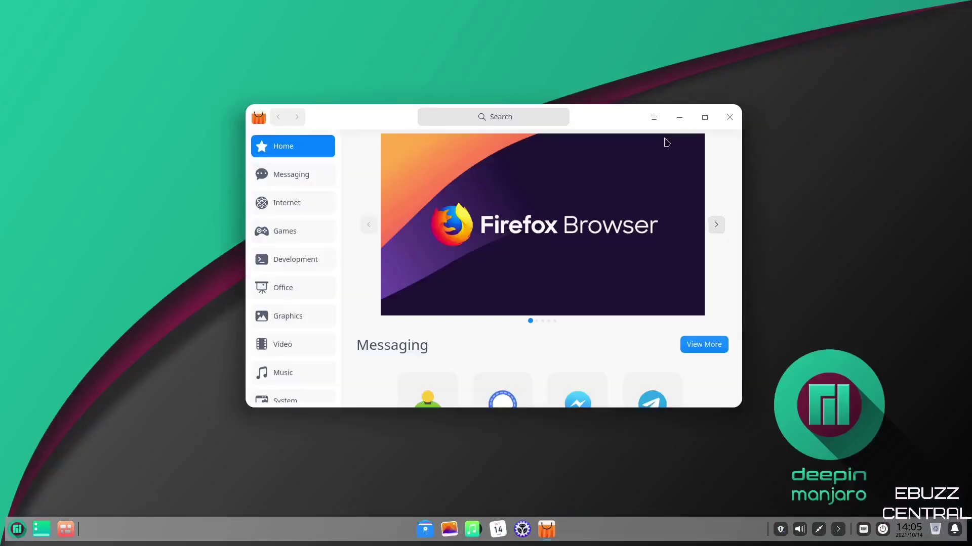
{"action": "left_click_drag", "start_coordinate": [587, 127], "coordinate": [577, 74]}
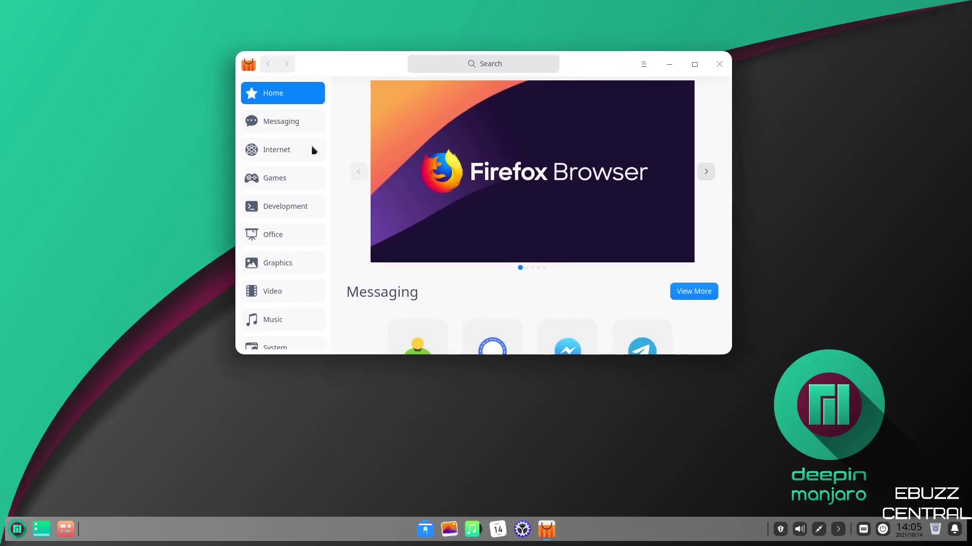
{"action": "left_click", "coordinate": [286, 123]}
{"action": "left_click", "coordinate": [280, 150]}
{"action": "left_click", "coordinate": [278, 179]}
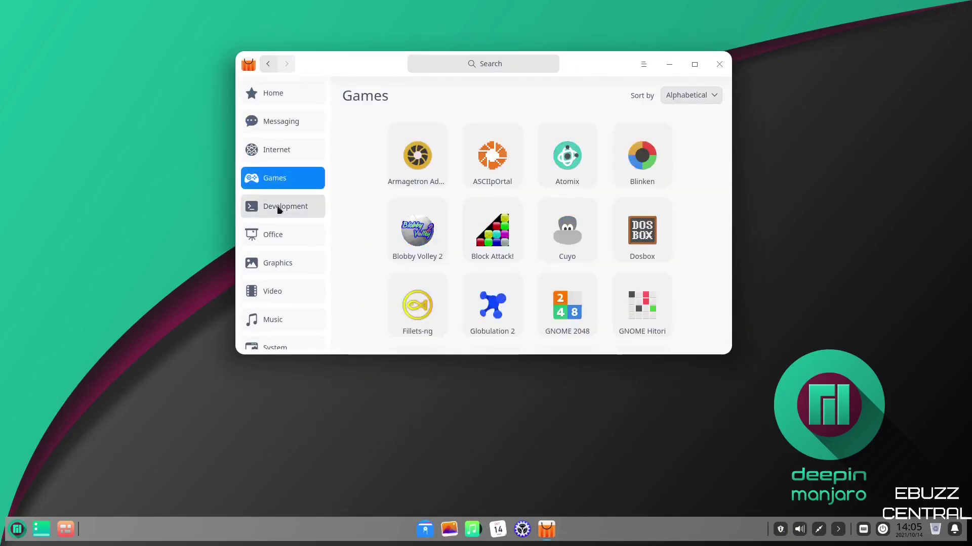
{"action": "left_click", "coordinate": [278, 208]}
Minimize the App Store to the tray and bring up its tray icon options.
{"action": "left_click", "coordinate": [719, 64]}
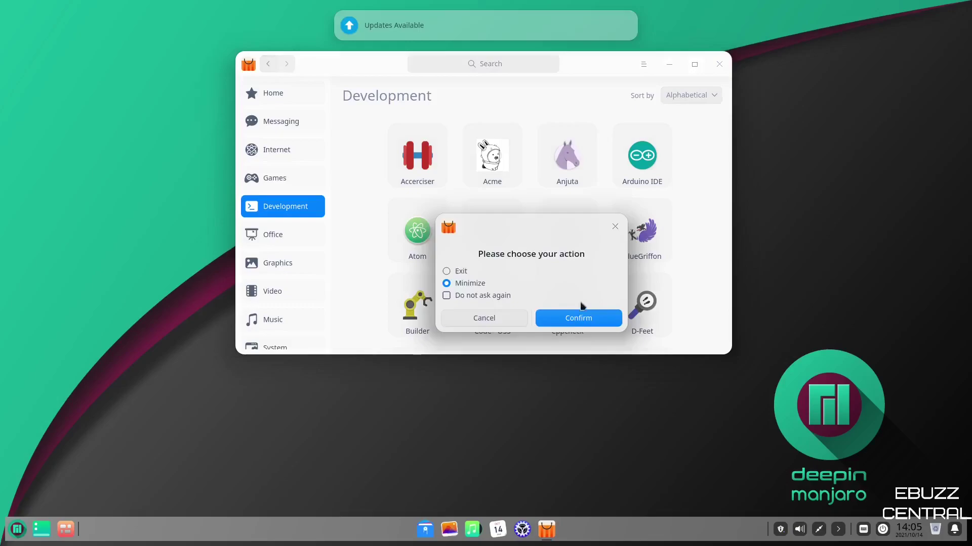
{"action": "left_click", "coordinate": [575, 316]}
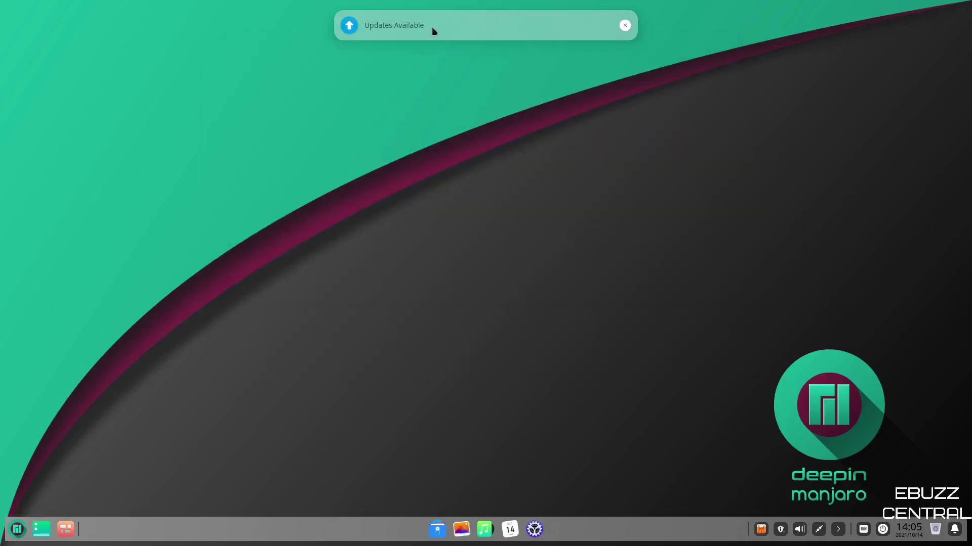
{"action": "right_click", "coordinate": [768, 530]}
Quit the App Store completely from its tray icon menu.
{"action": "left_click", "coordinate": [788, 514]}
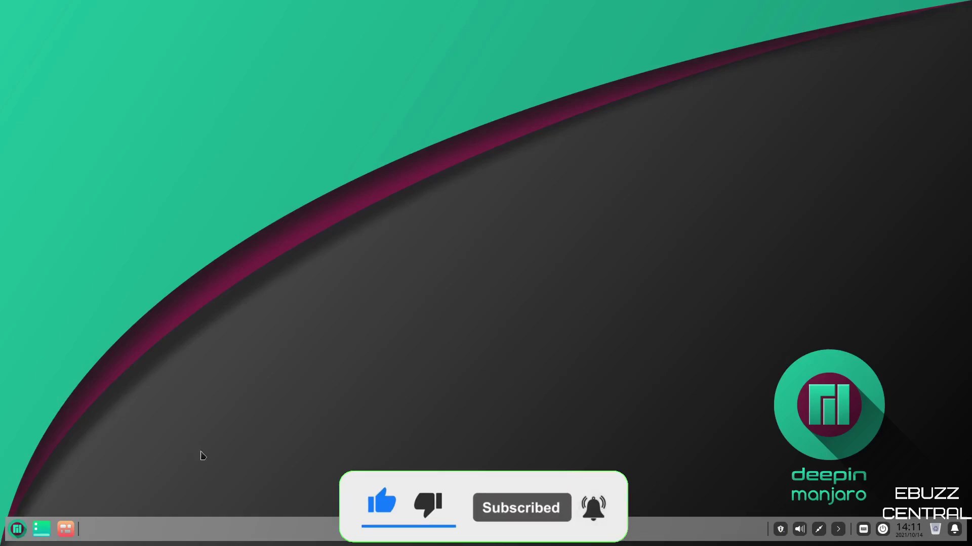
Open a terminal and edit /etc/default/grub in nano with sudo.
{"action": "left_click", "coordinate": [17, 529]}
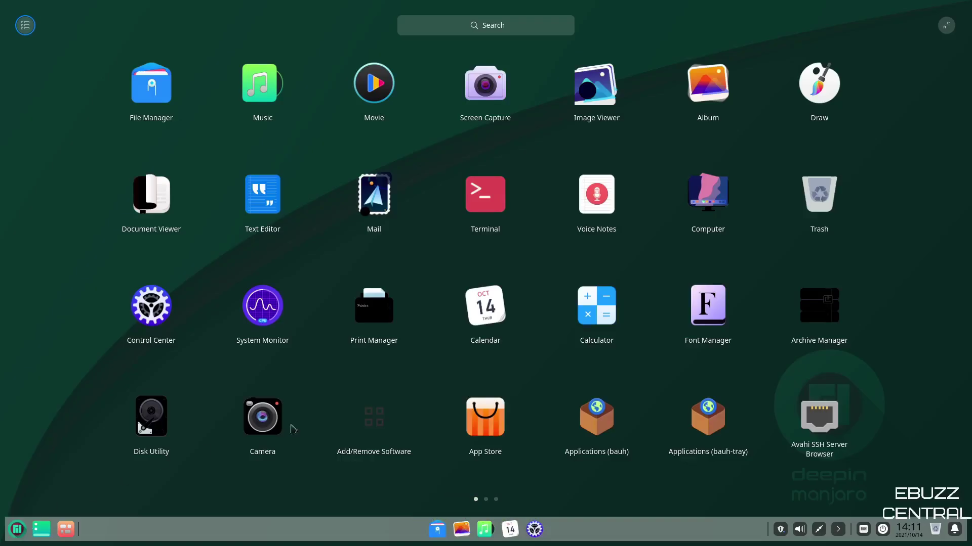
{"action": "left_click", "coordinate": [480, 202]}
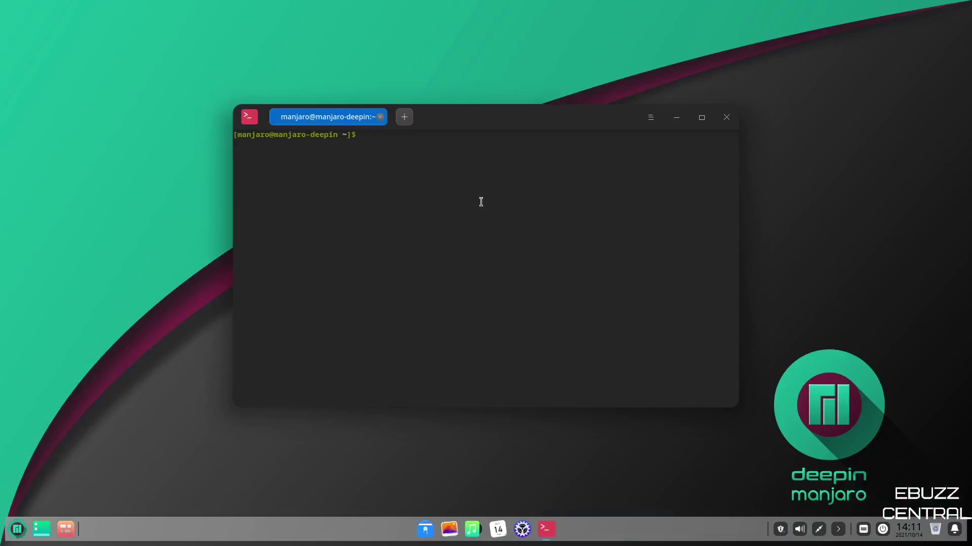
{"action": "type", "text": "sudo nano /etc/default/grub"}
{"action": "key", "text": "Return"}
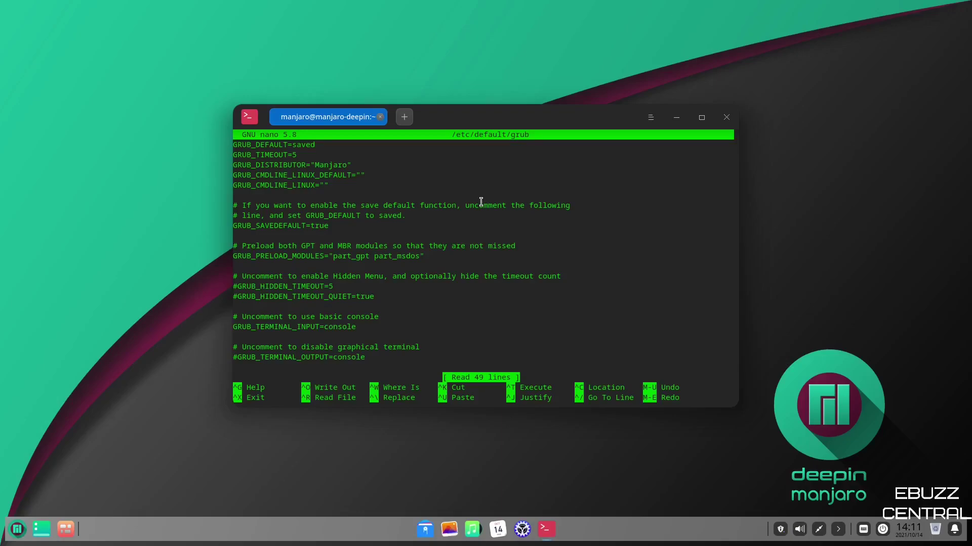
Change GRUB_TIMEOUT from 5 to 0, save the file and exit nano.
{"action": "key", "text": "Down"}
{"action": "key", "text": "Down"}
{"action": "key", "text": "Up"}
{"action": "key", "text": "Right"}
{"action": "key", "text": "Right"}
{"action": "key", "text": "Right"}
{"action": "key", "text": "Right"}
{"action": "key", "text": "Right"}
{"action": "key", "text": "Right"}
{"action": "key", "text": "Right"}
{"action": "key", "text": "Right"}
{"action": "key", "text": "Right"}
{"action": "key", "text": "Right"}
{"action": "key", "text": "Right"}
{"action": "key", "text": "Right"}
{"action": "key", "text": "Right"}
{"action": "key", "text": "Delete"}
{"action": "type", "text": "0"}
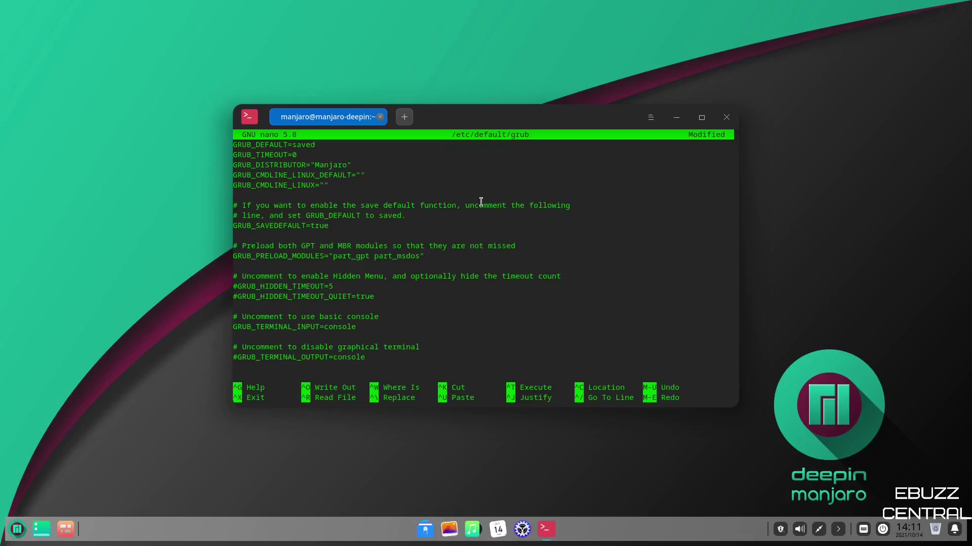
{"action": "key", "text": "ctrl+o"}
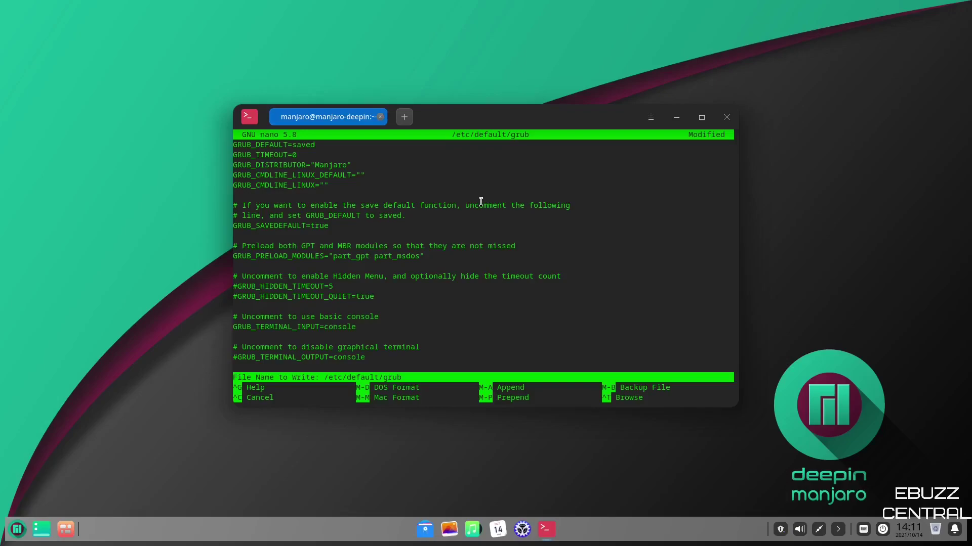
{"action": "key", "text": "Return"}
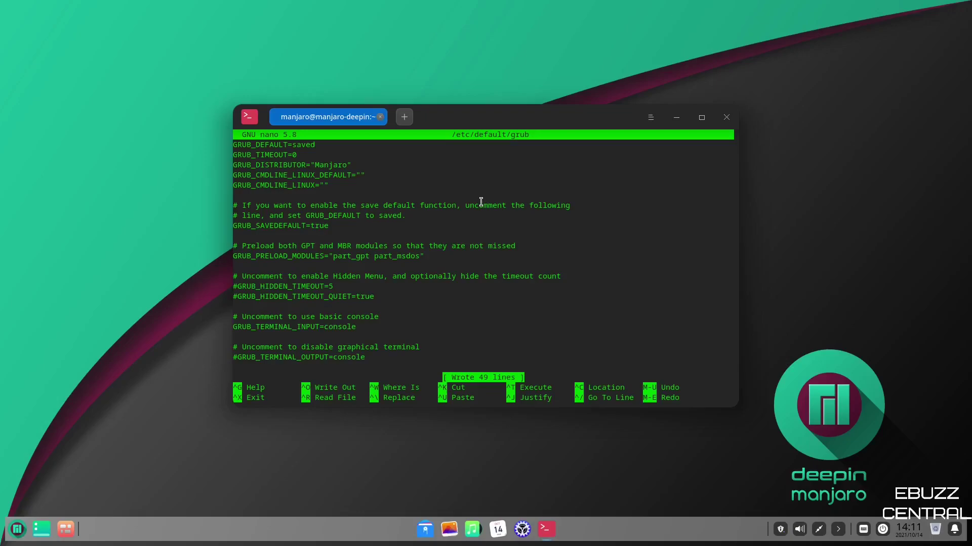
{"action": "key", "text": "ctrl+x"}
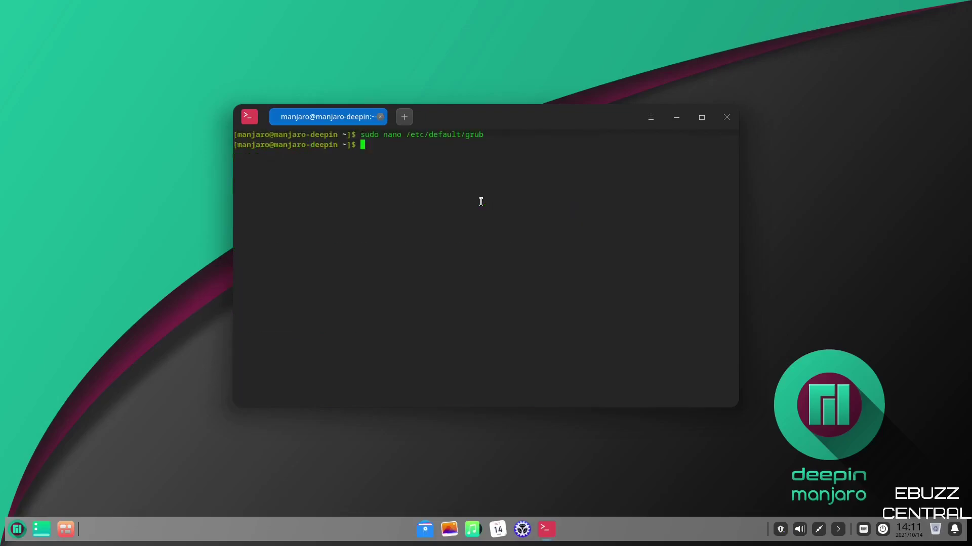
Close the terminal and launch Firewall Configuration by searching 'firewall' in the launcher.
{"action": "key", "text": "ctrl+d"}
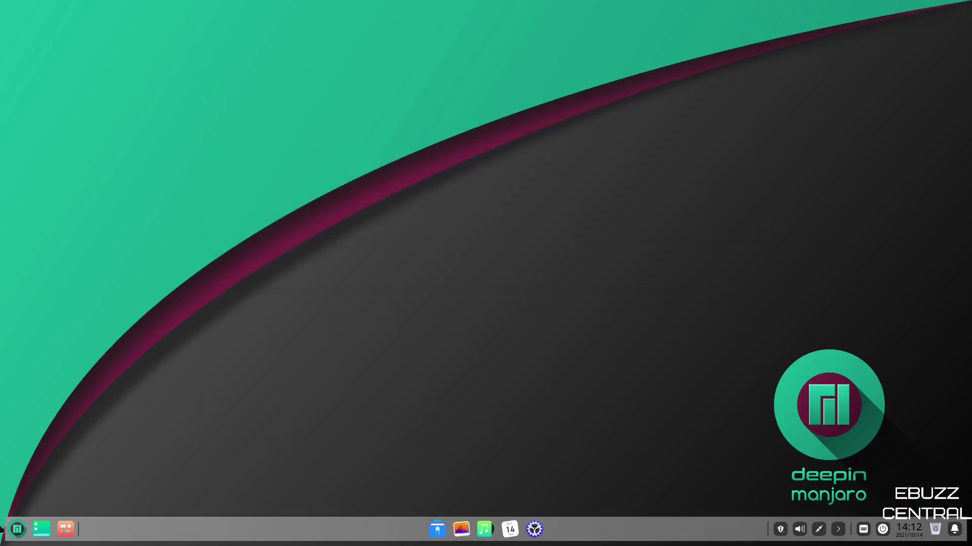
{"action": "left_click", "coordinate": [17, 529]}
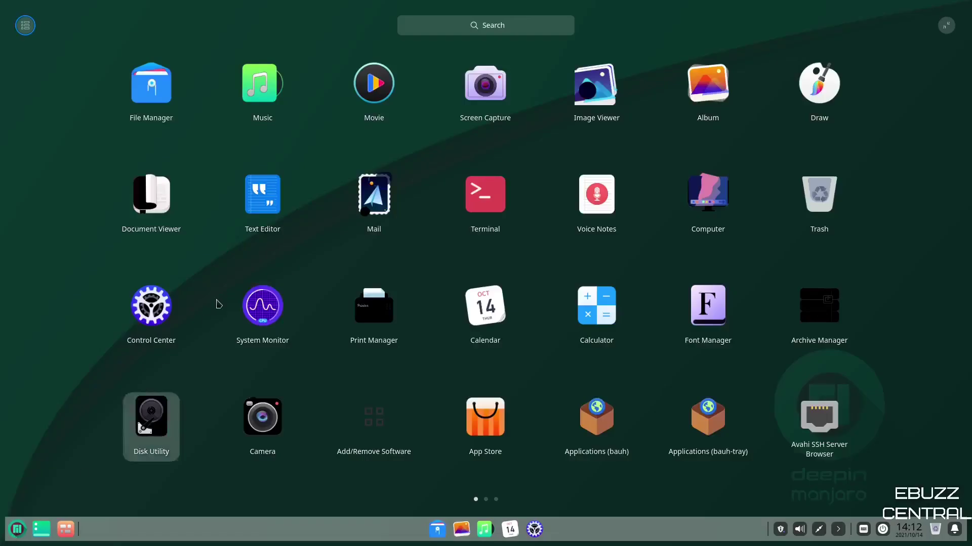
{"action": "left_click", "coordinate": [461, 26]}
{"action": "type", "text": "firewall"}
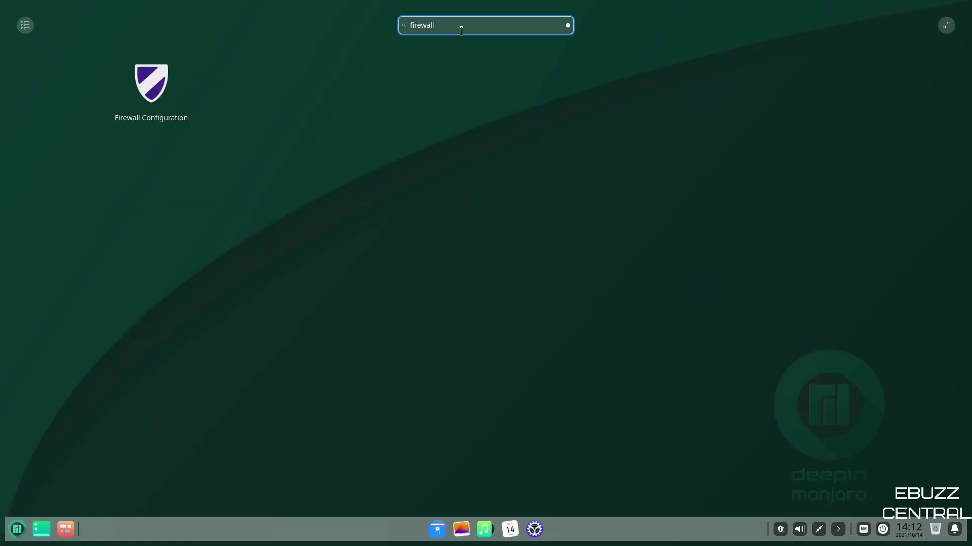
{"action": "left_click", "coordinate": [156, 89]}
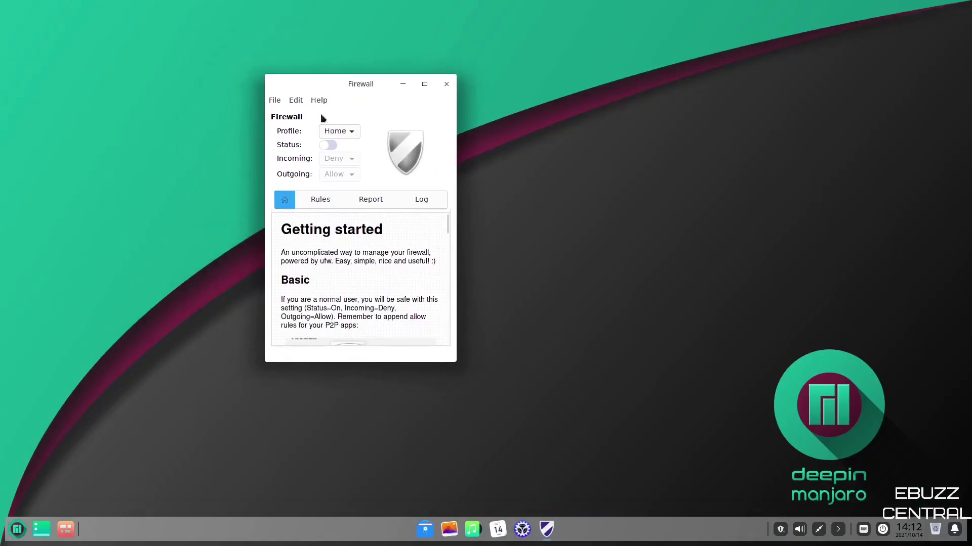
Turn the firewall on with incoming traffic set to Deny, then close gufw.
{"action": "left_click", "coordinate": [317, 202]}
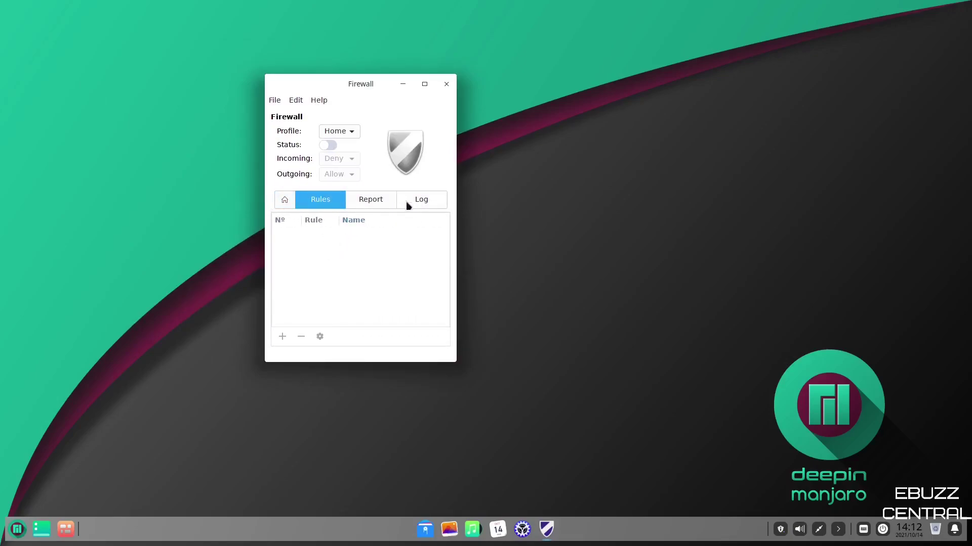
{"action": "left_click", "coordinate": [330, 146]}
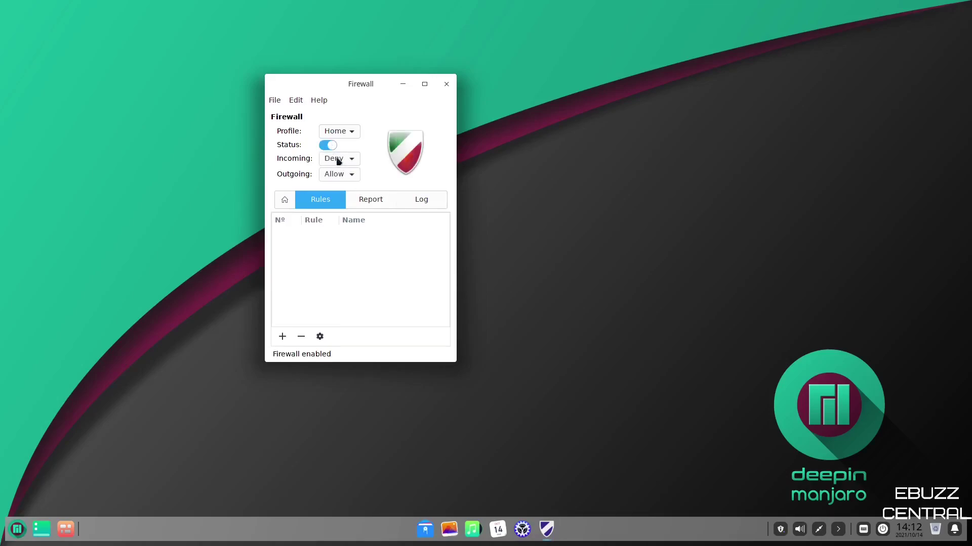
{"action": "left_click", "coordinate": [353, 160]}
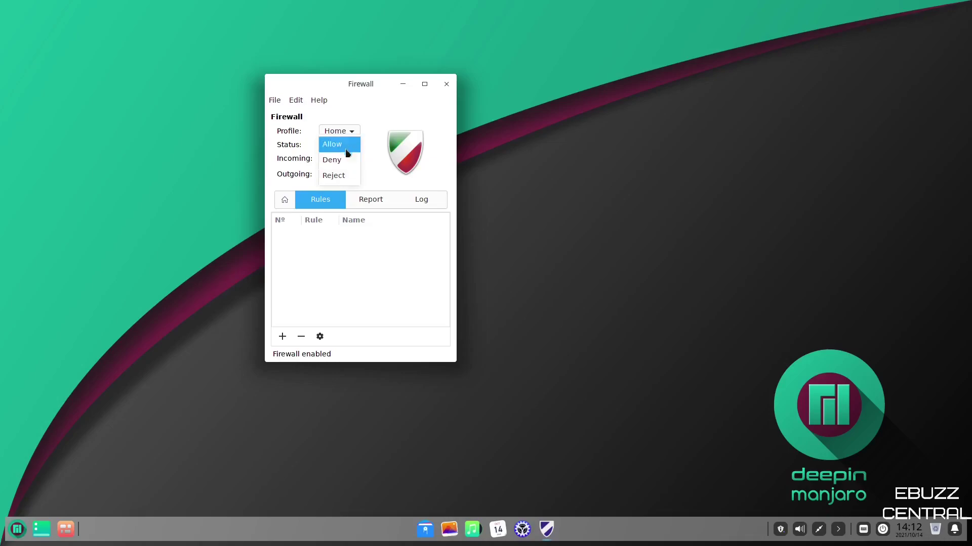
{"action": "left_click", "coordinate": [346, 159]}
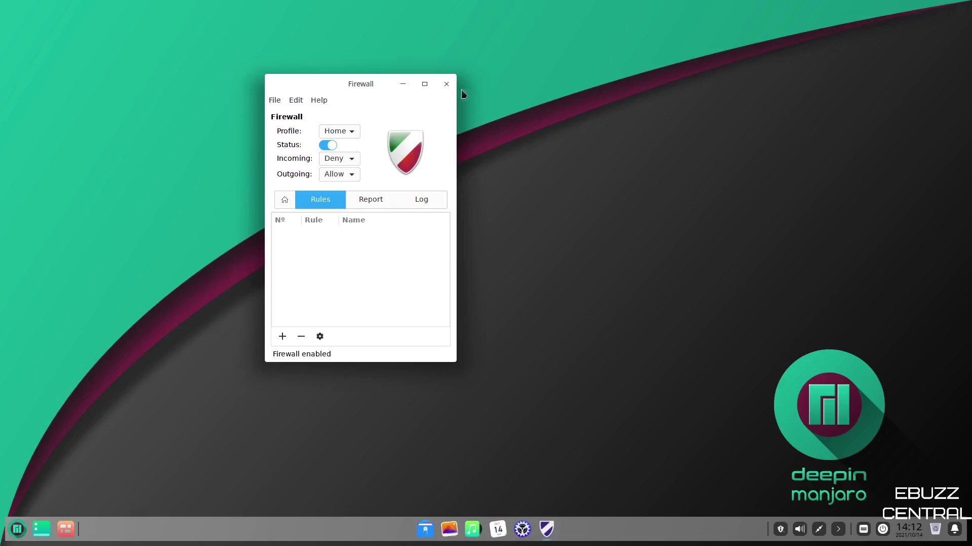
{"action": "left_click", "coordinate": [449, 84]}
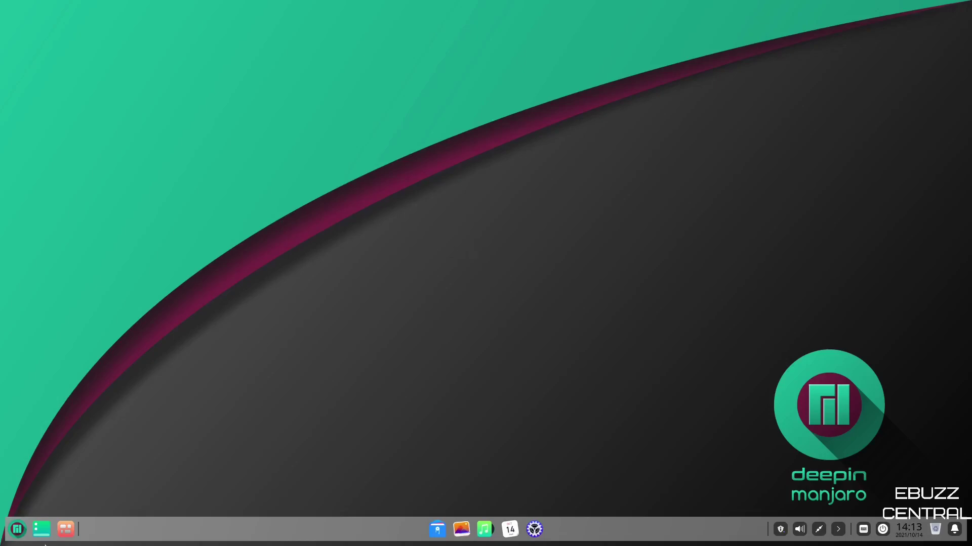
Search Add/Remove Software for ttf-ms, then the ttf-windows font package, and close it.
{"action": "left_click", "coordinate": [15, 531]}
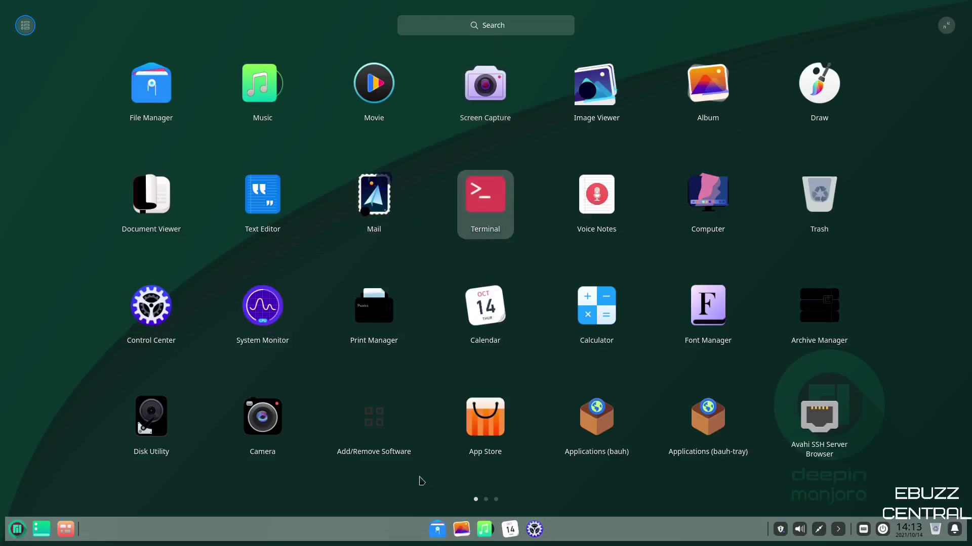
{"action": "left_click", "coordinate": [374, 417]}
{"action": "left_click", "coordinate": [232, 71]}
{"action": "type", "text": "t"}
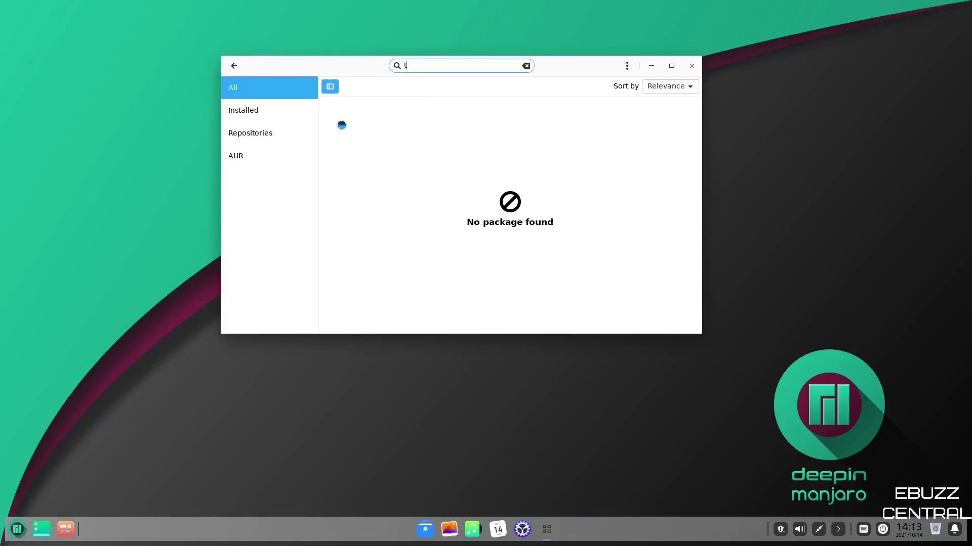
{"action": "type", "text": "tf-ms"}
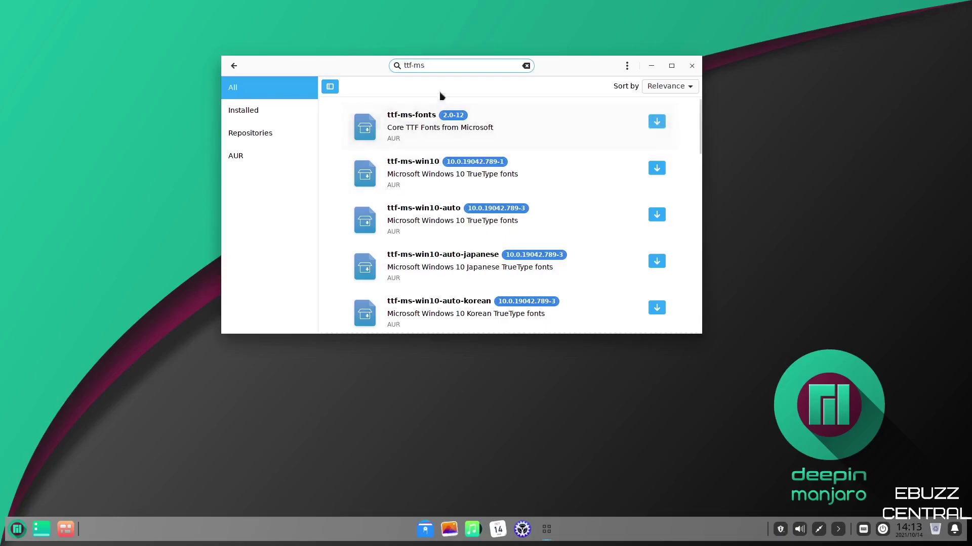
{"action": "key", "text": "BackSpace"}
{"action": "key", "text": "BackSpace"}
{"action": "type", "text": "windows"}
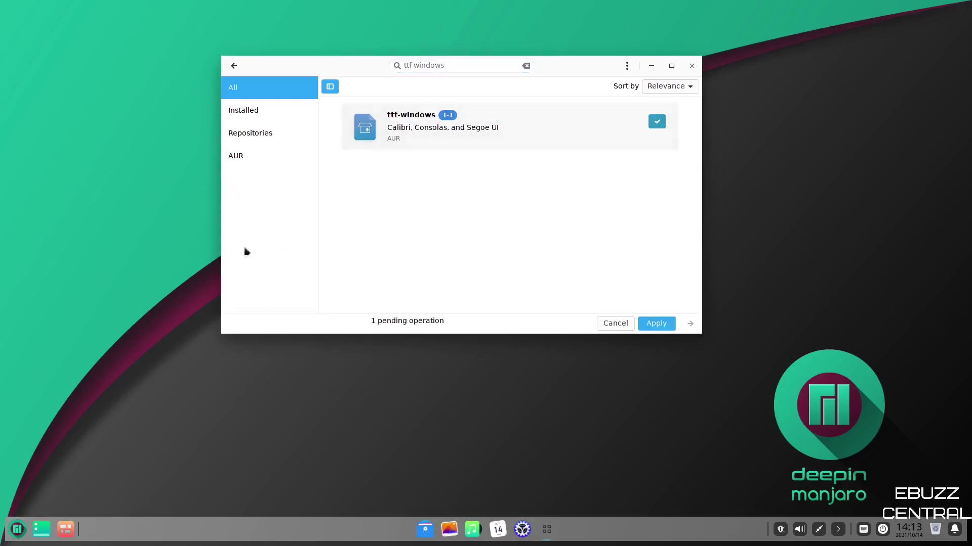
{"action": "left_click", "coordinate": [691, 66]}
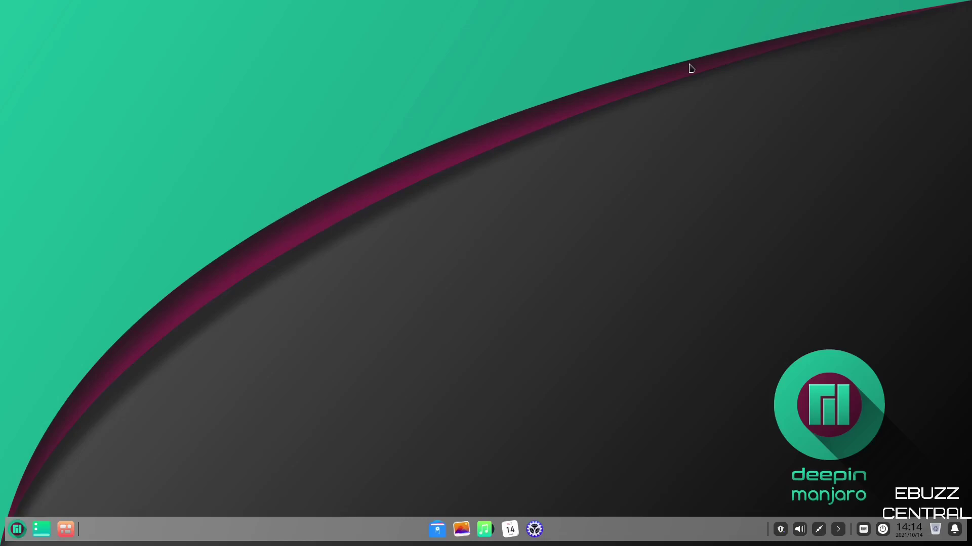
Run 'sudo systemctl enable fstrim.timer' in a new terminal.
{"action": "left_click", "coordinate": [16, 530]}
{"action": "left_click", "coordinate": [495, 201]}
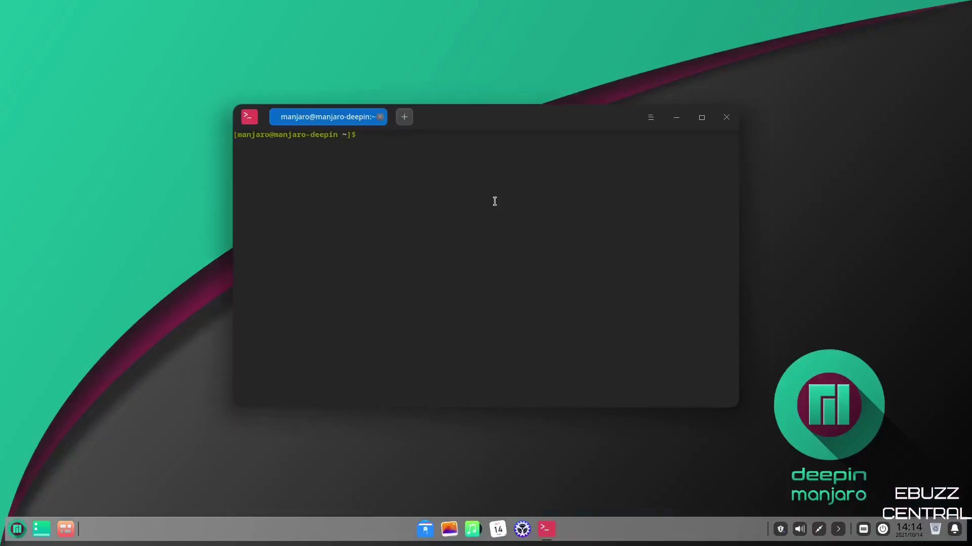
{"action": "type", "text": "sudo systemctl enable fstri"}
{"action": "key", "text": "BackSpace"}
{"action": "key", "text": "BackSpace"}
{"action": "type", "text": "rim"}
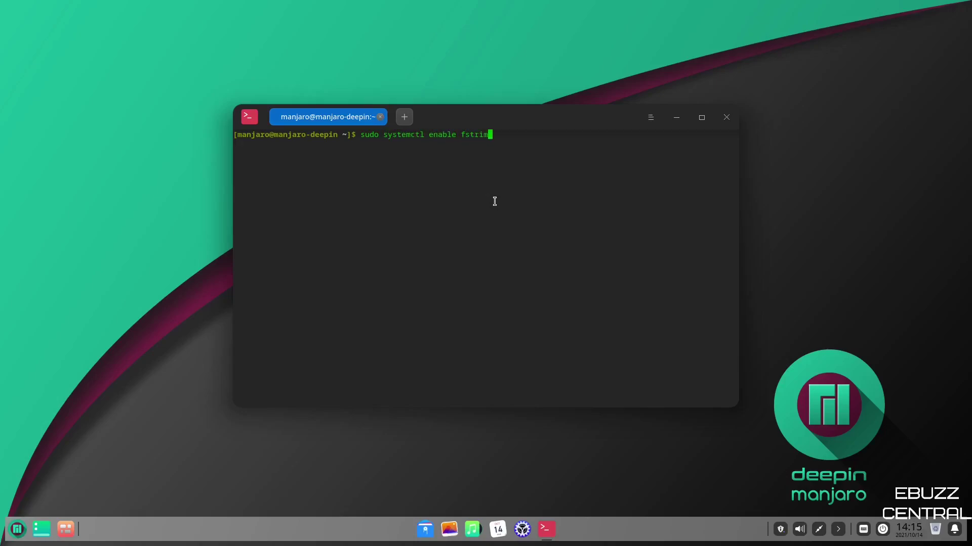
{"action": "type", "text": ".timer"}
{"action": "key", "text": "Return"}
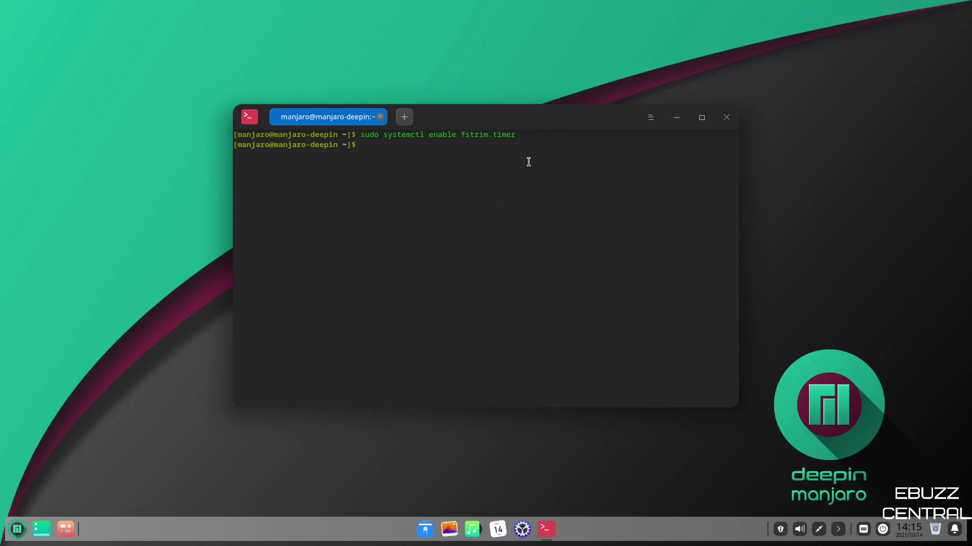
Close the terminal, view Installed > Orphans in Add/Remove Software (none), then close it.
{"action": "left_click", "coordinate": [726, 117]}
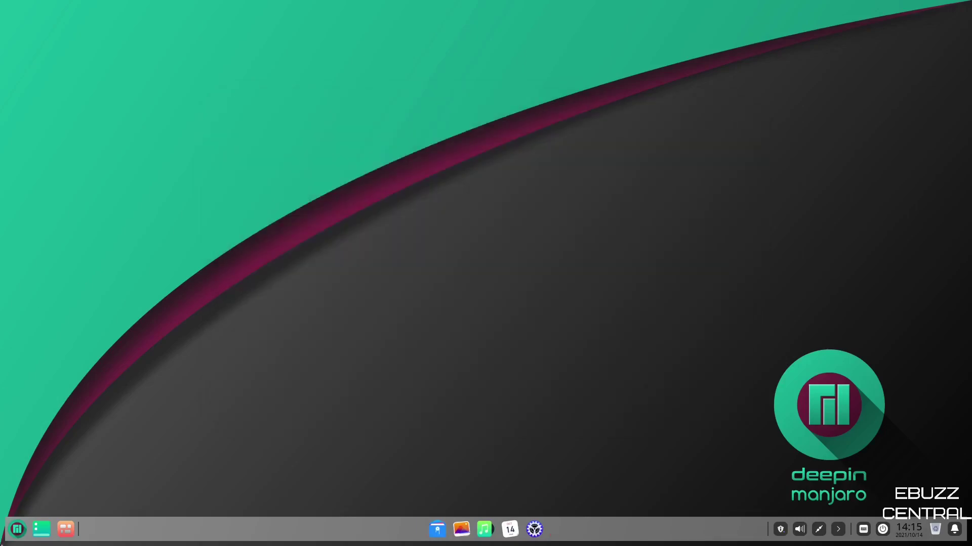
{"action": "left_click", "coordinate": [17, 530]}
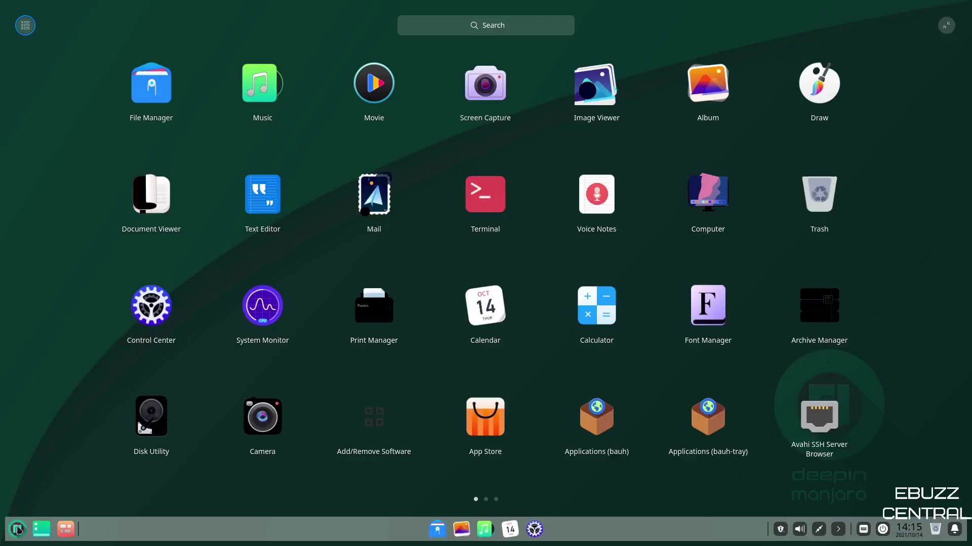
{"action": "left_click", "coordinate": [375, 436]}
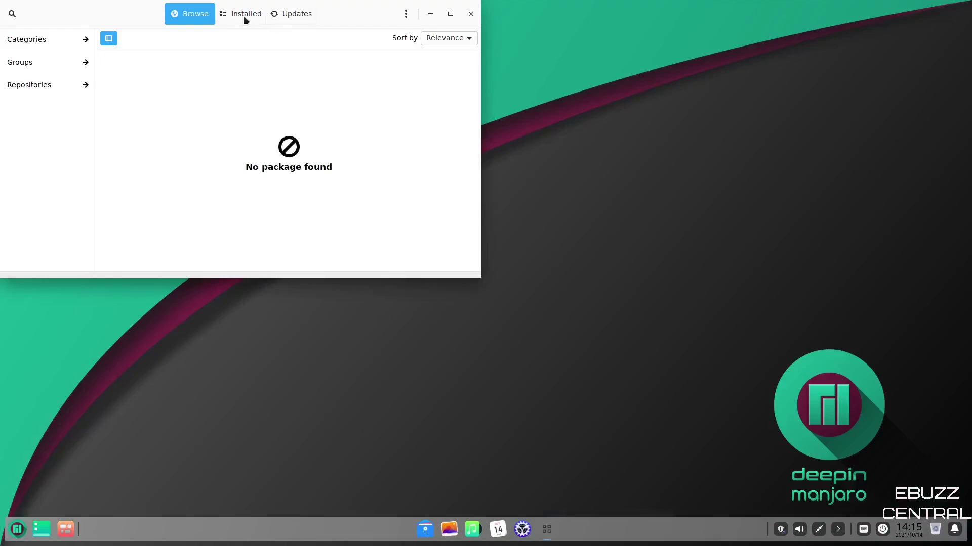
{"action": "left_click", "coordinate": [244, 16]}
{"action": "left_click_drag", "start_coordinate": [152, 17], "coordinate": [336, 96]}
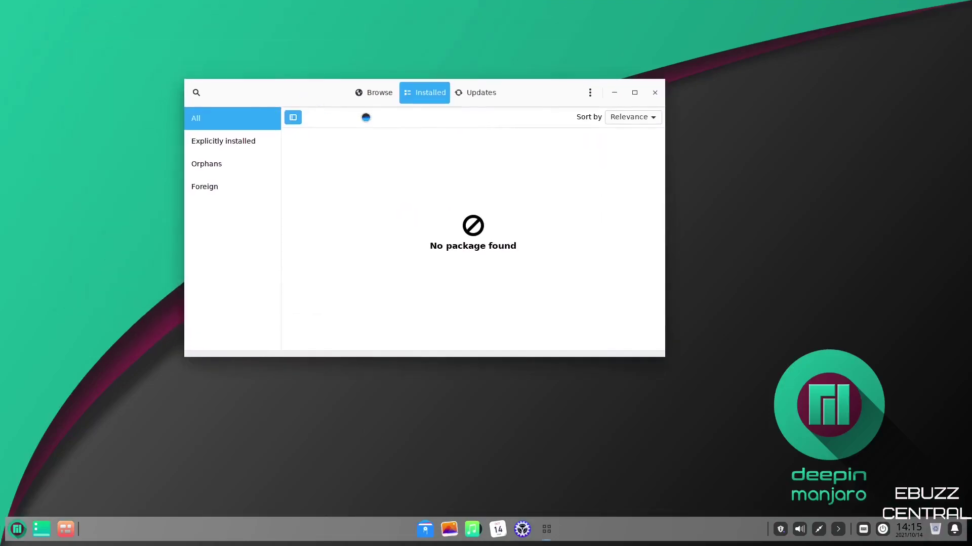
{"action": "left_click", "coordinate": [210, 163]}
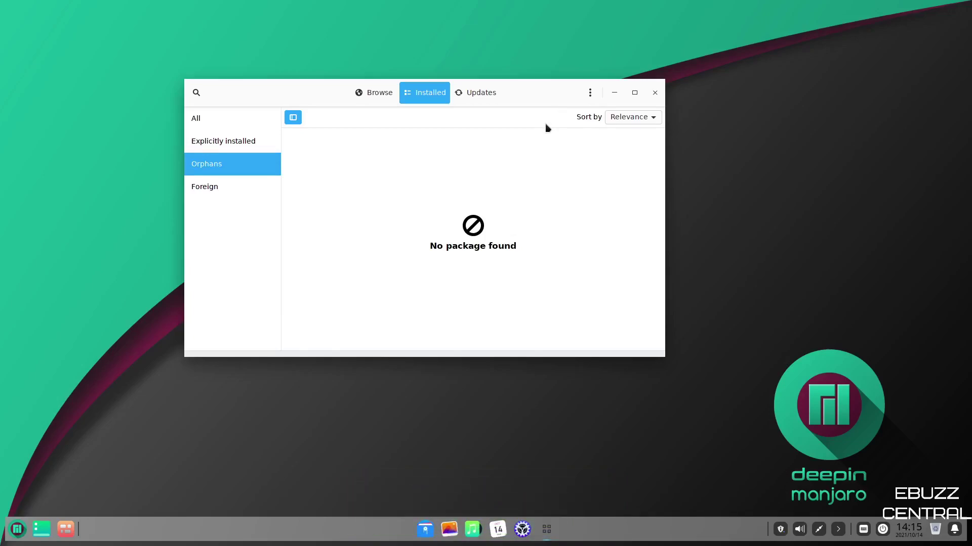
{"action": "left_click", "coordinate": [655, 93]}
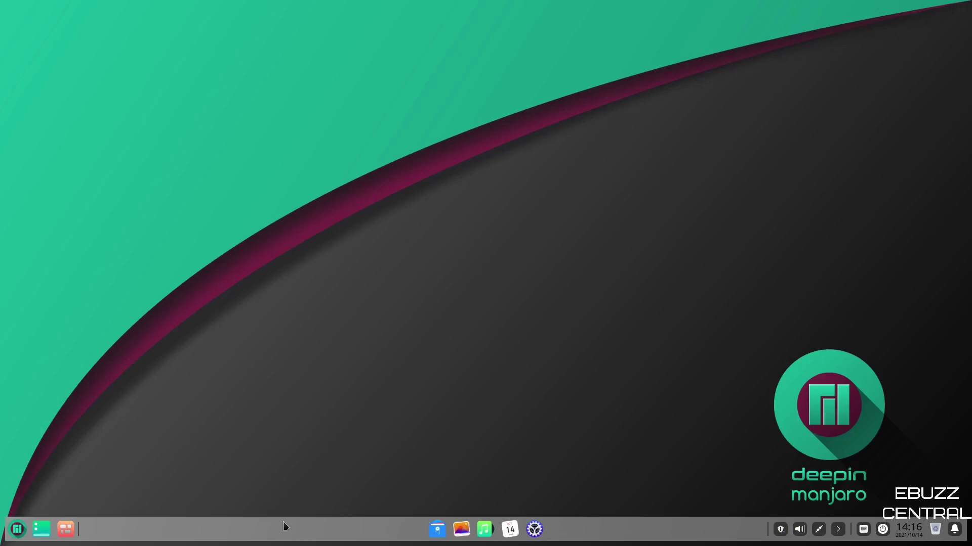
Launch Timeshift, choose RSYNC snapshots with help expanded, and advance to Select Snapshot Location.
{"action": "left_click", "coordinate": [16, 530]}
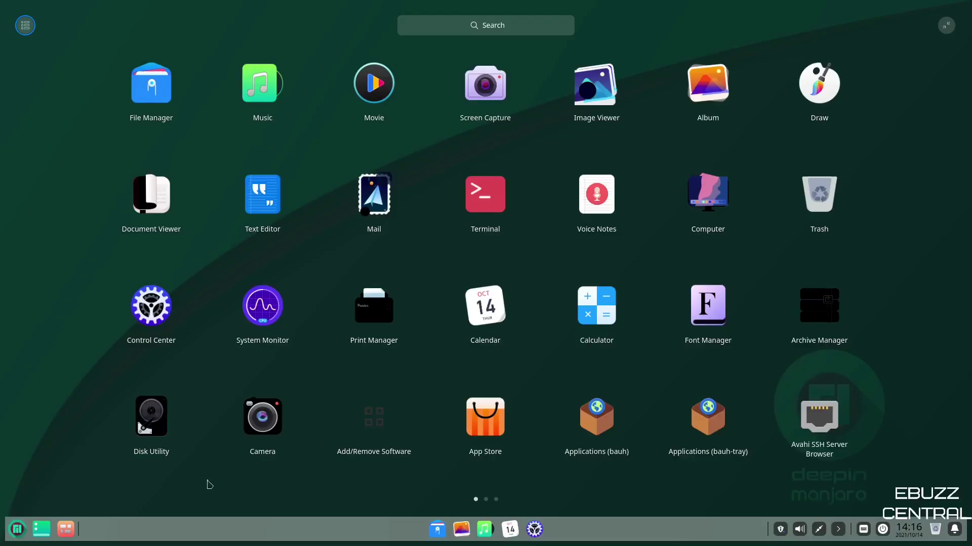
{"action": "left_click", "coordinate": [486, 26]}
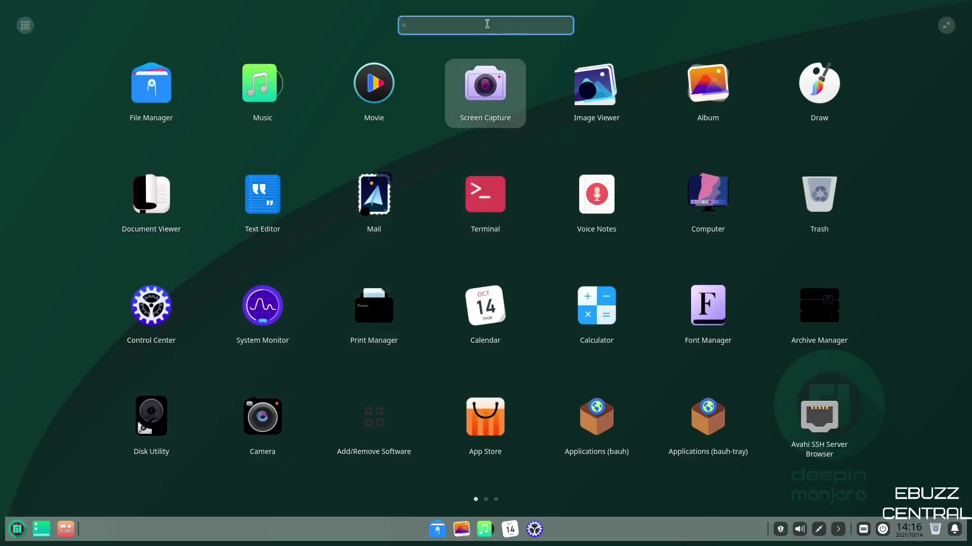
{"action": "type", "text": "timeshift"}
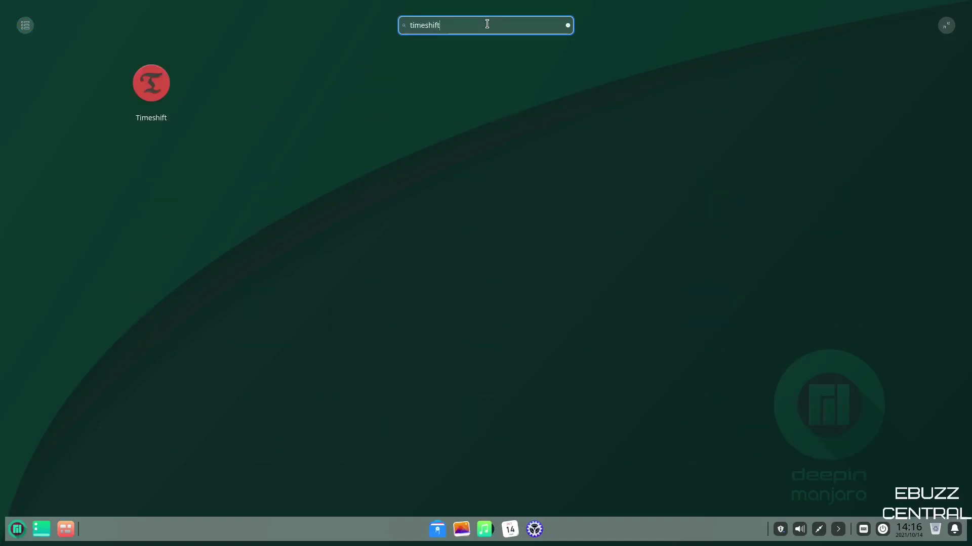
{"action": "left_click", "coordinate": [153, 82]}
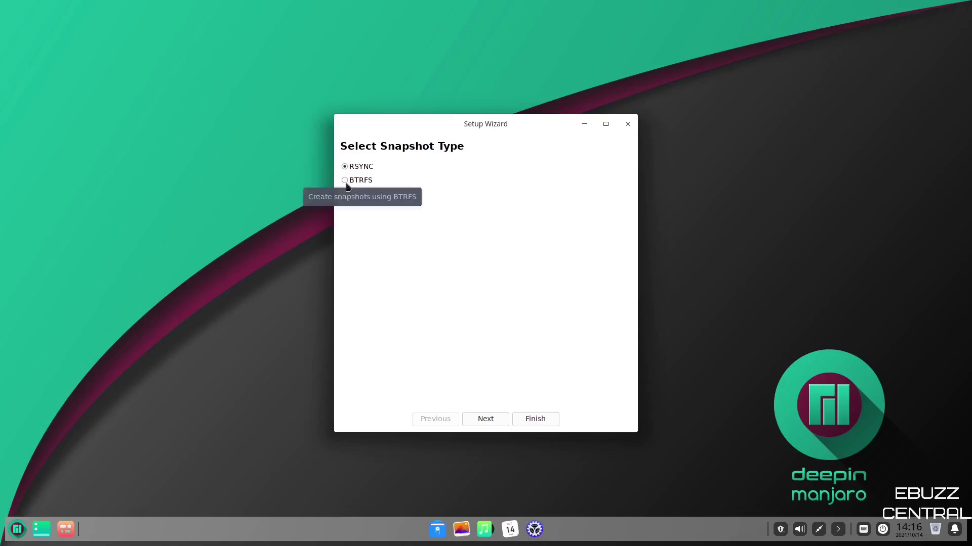
{"action": "left_click", "coordinate": [346, 185]}
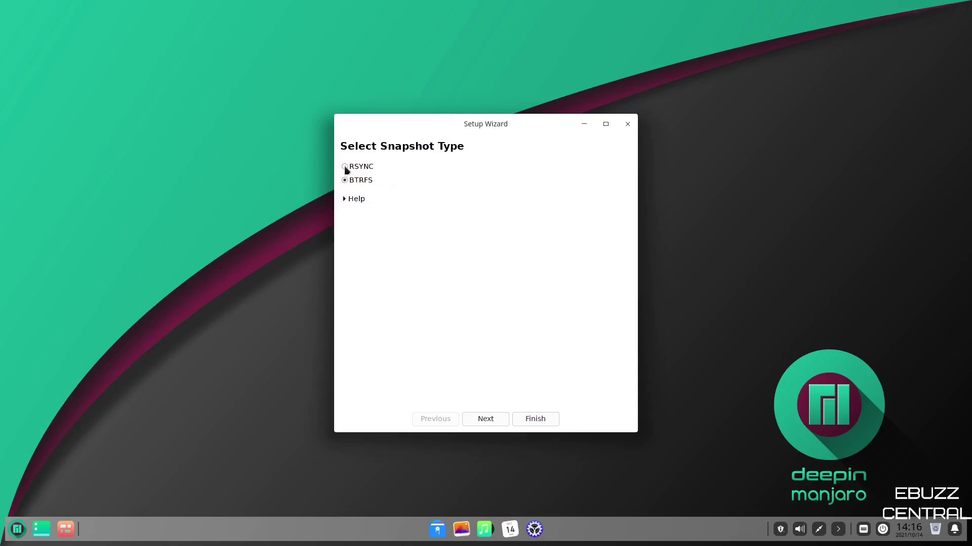
{"action": "left_click", "coordinate": [346, 201]}
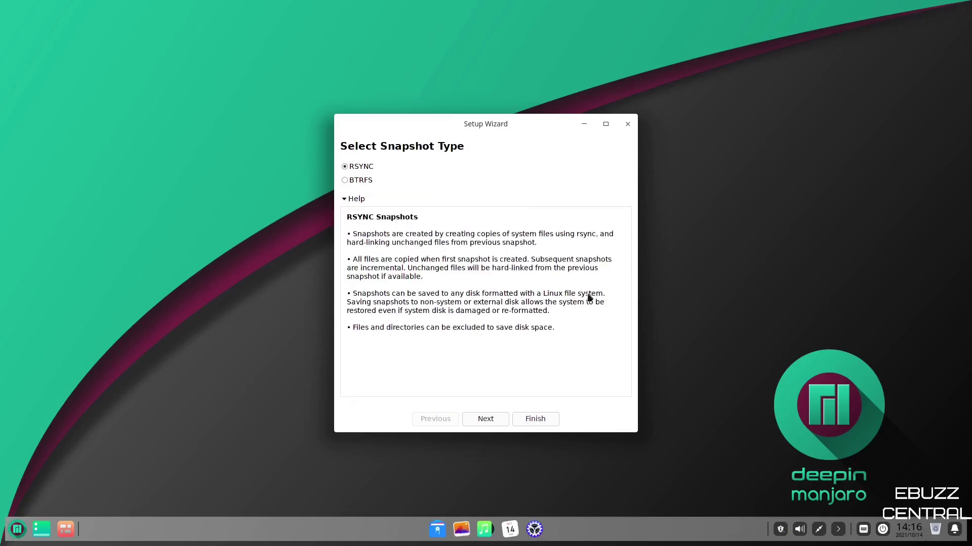
{"action": "left_click", "coordinate": [490, 420]}
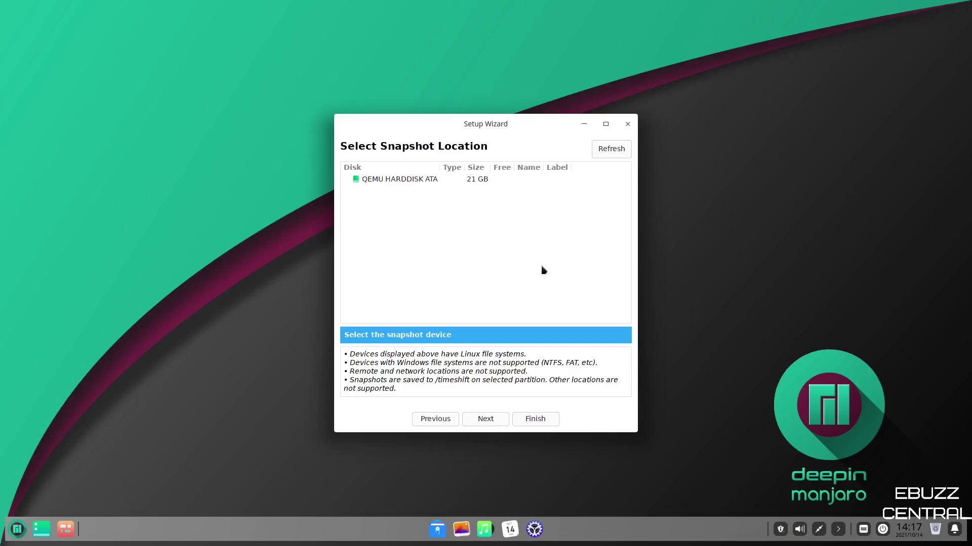
Dismiss the Timeshift setup wizard and close the Timeshift main window.
{"action": "left_click", "coordinate": [627, 124]}
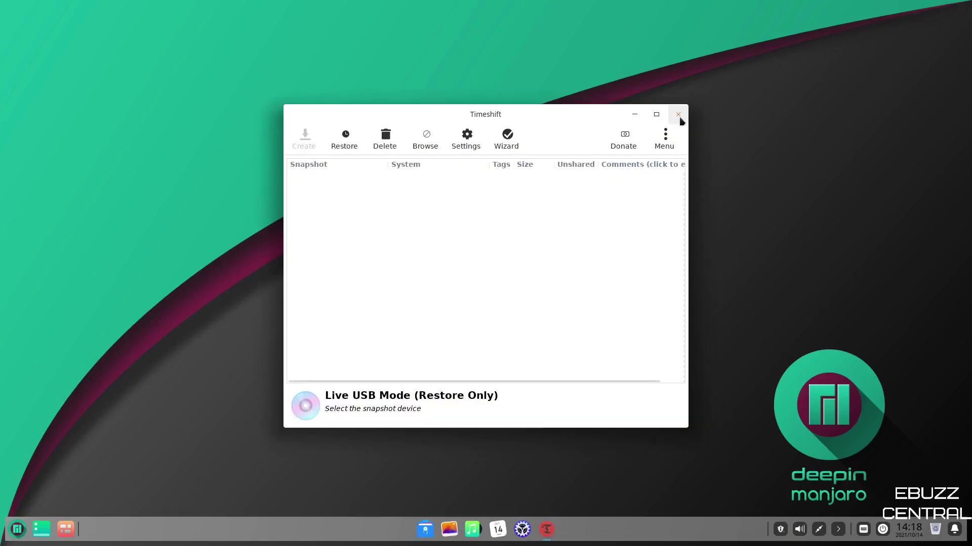
{"action": "left_click", "coordinate": [678, 116]}
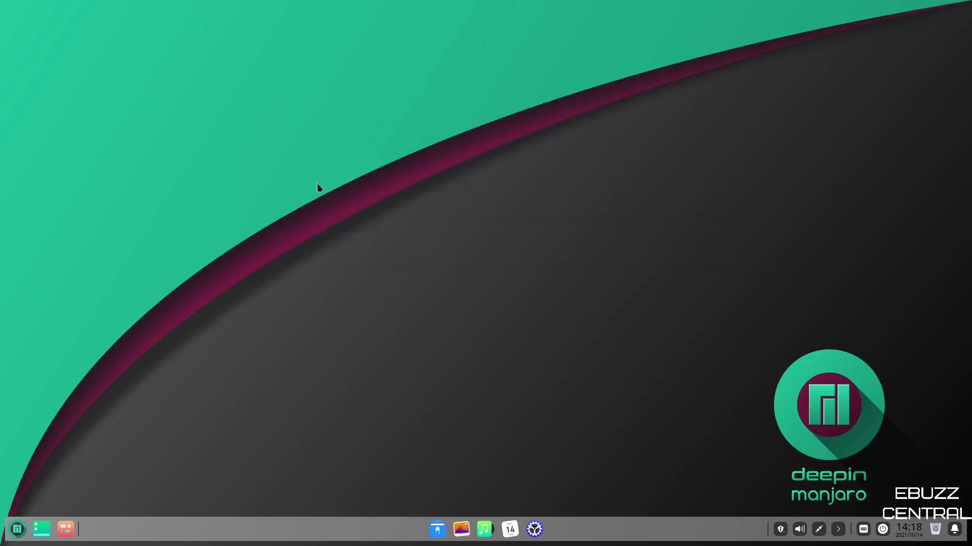